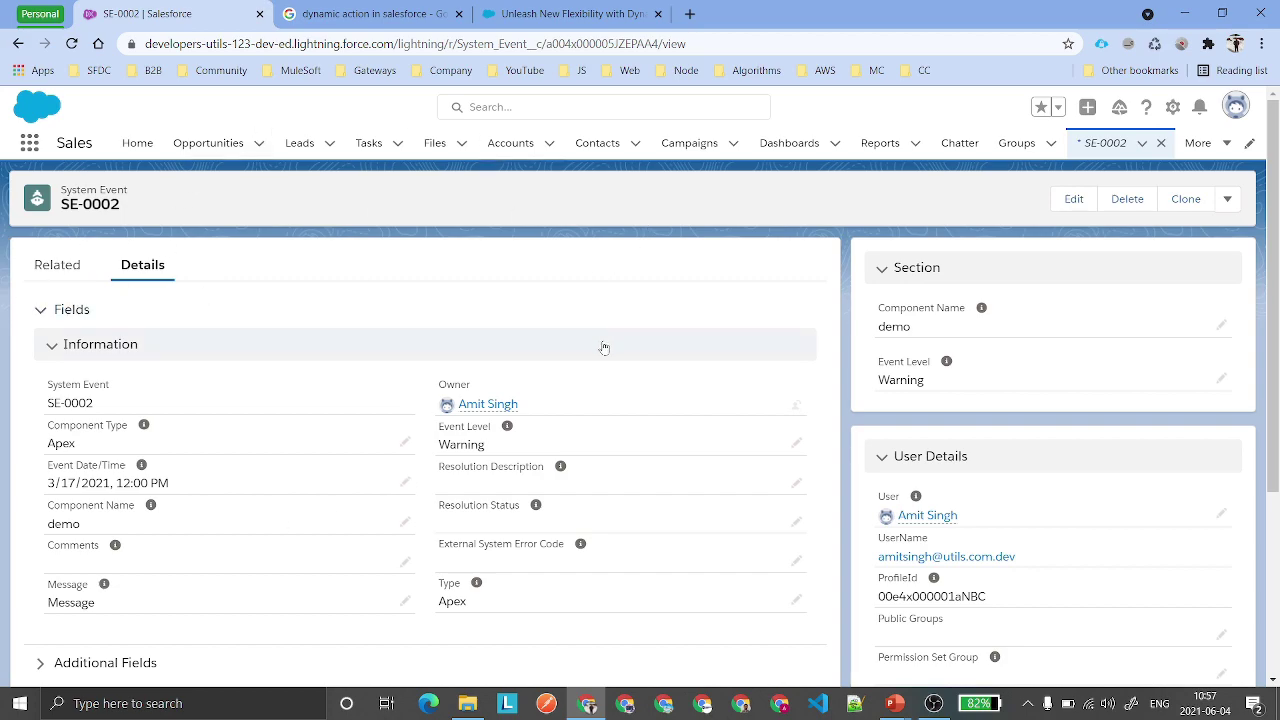
Step: Open the System Event record for inline editing and review the Resolution Status options and the available record actions
click(796, 521)
scroll(657, 534, down, 1)
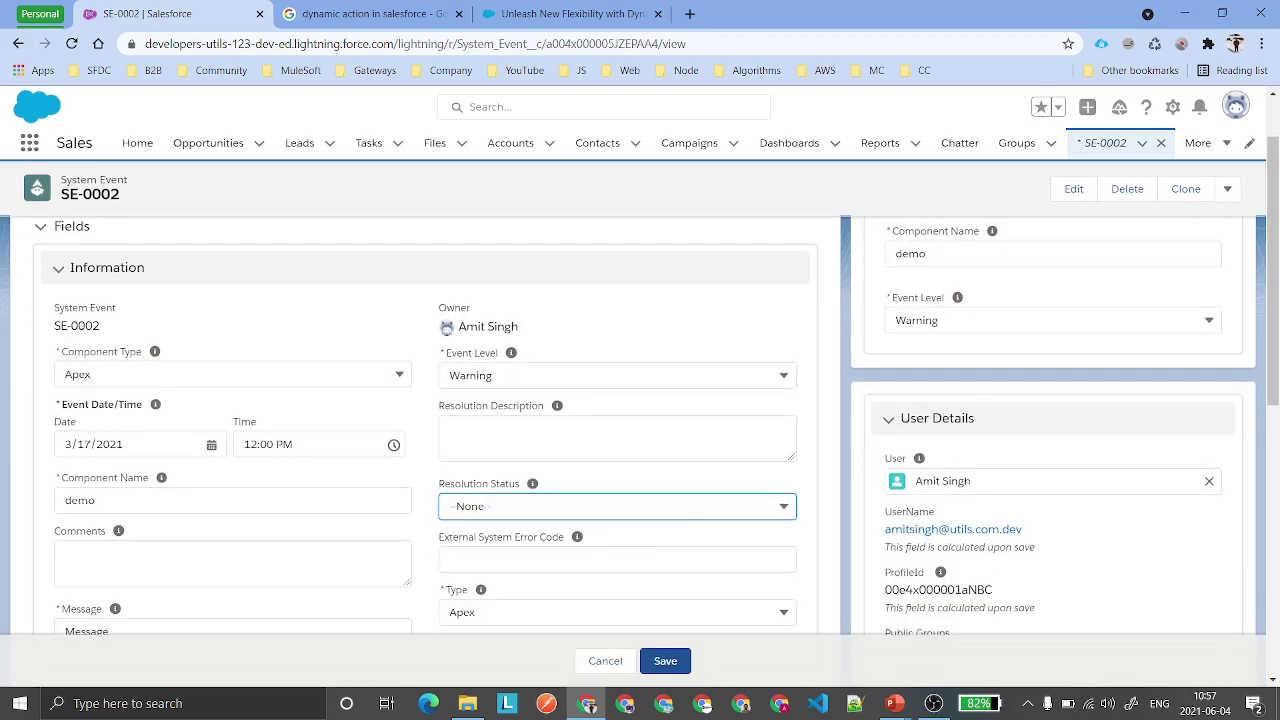
key(Down)
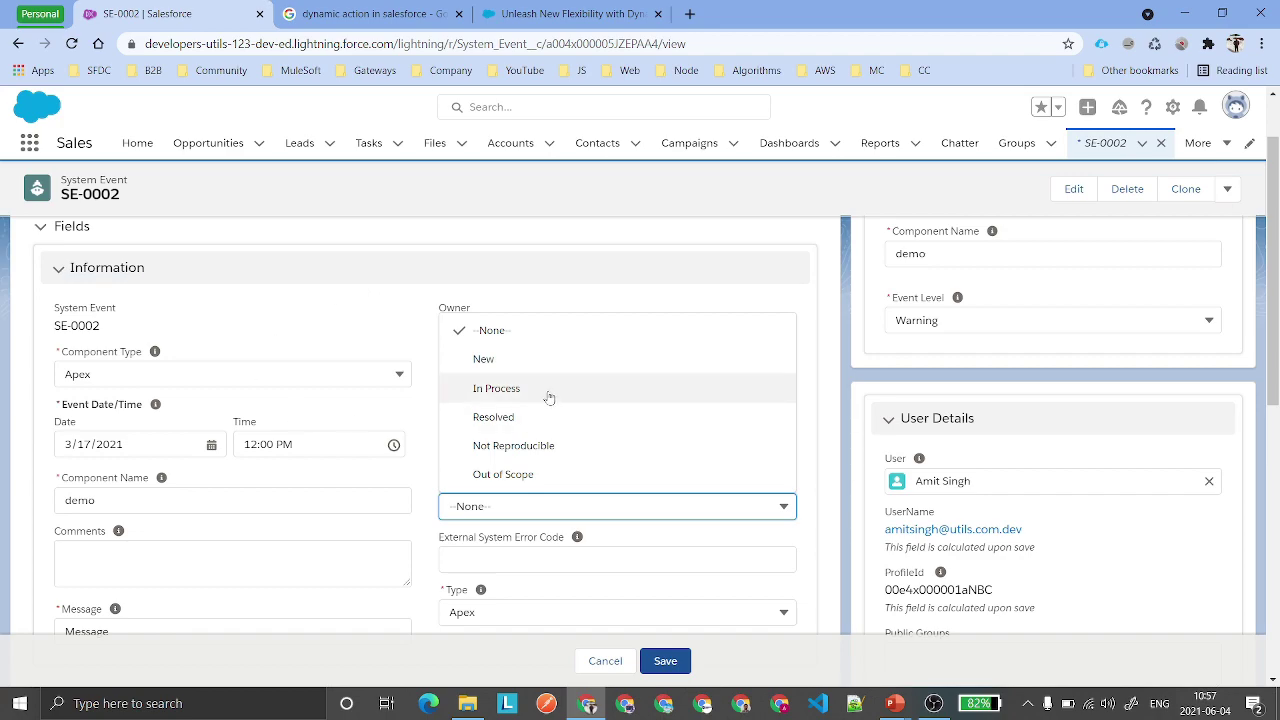
click(1228, 189)
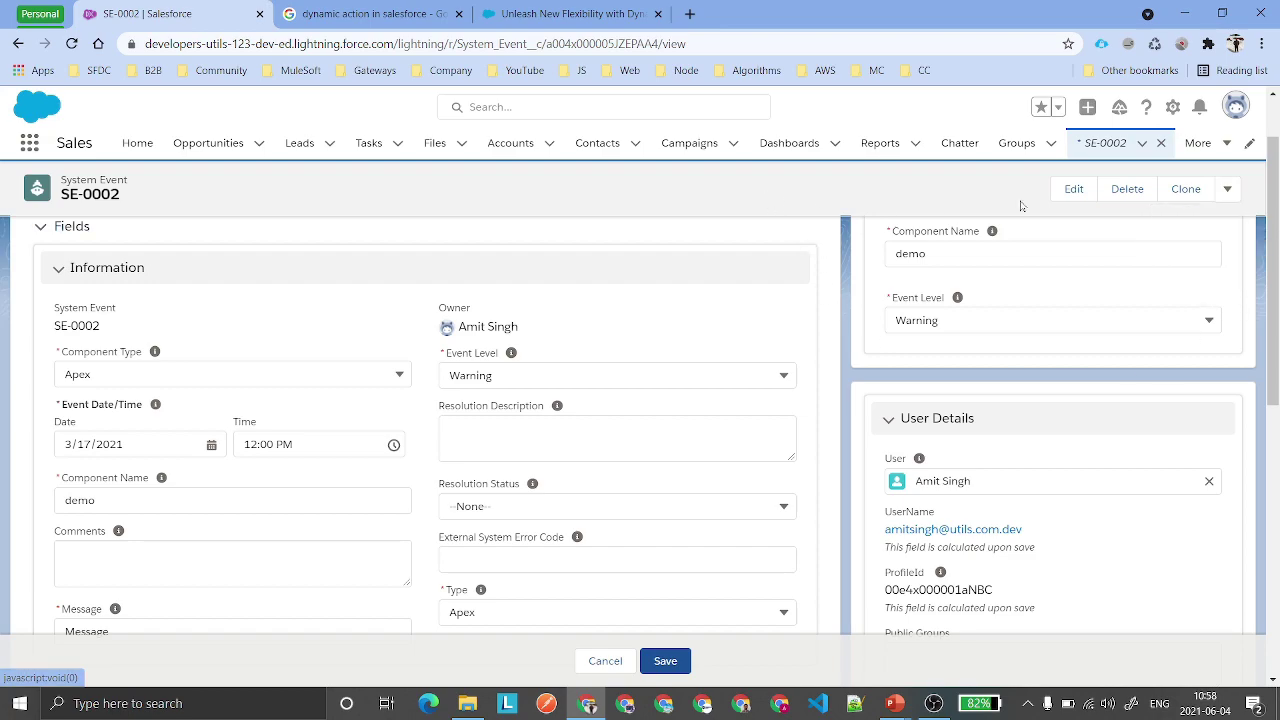
Step: Edit the System Event record page and upgrade its Highlights Panel to dynamic actions by migrating from System Event Layout
click(1173, 107)
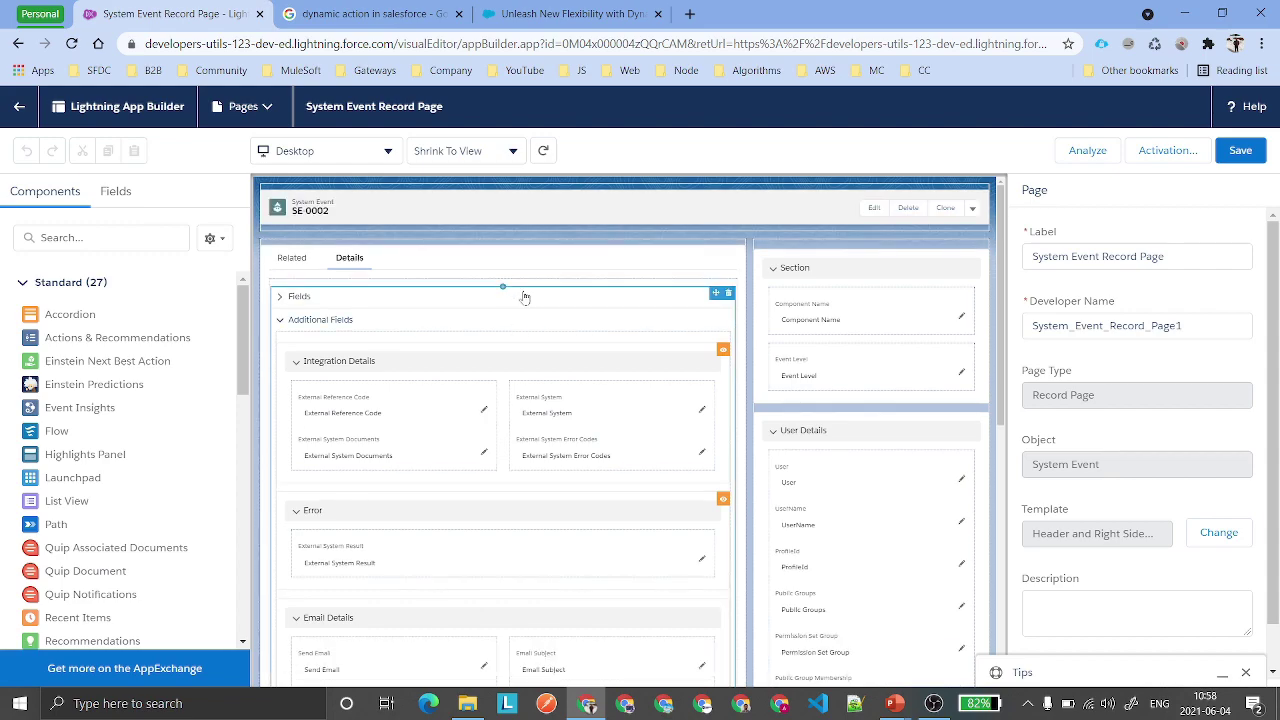
click(571, 216)
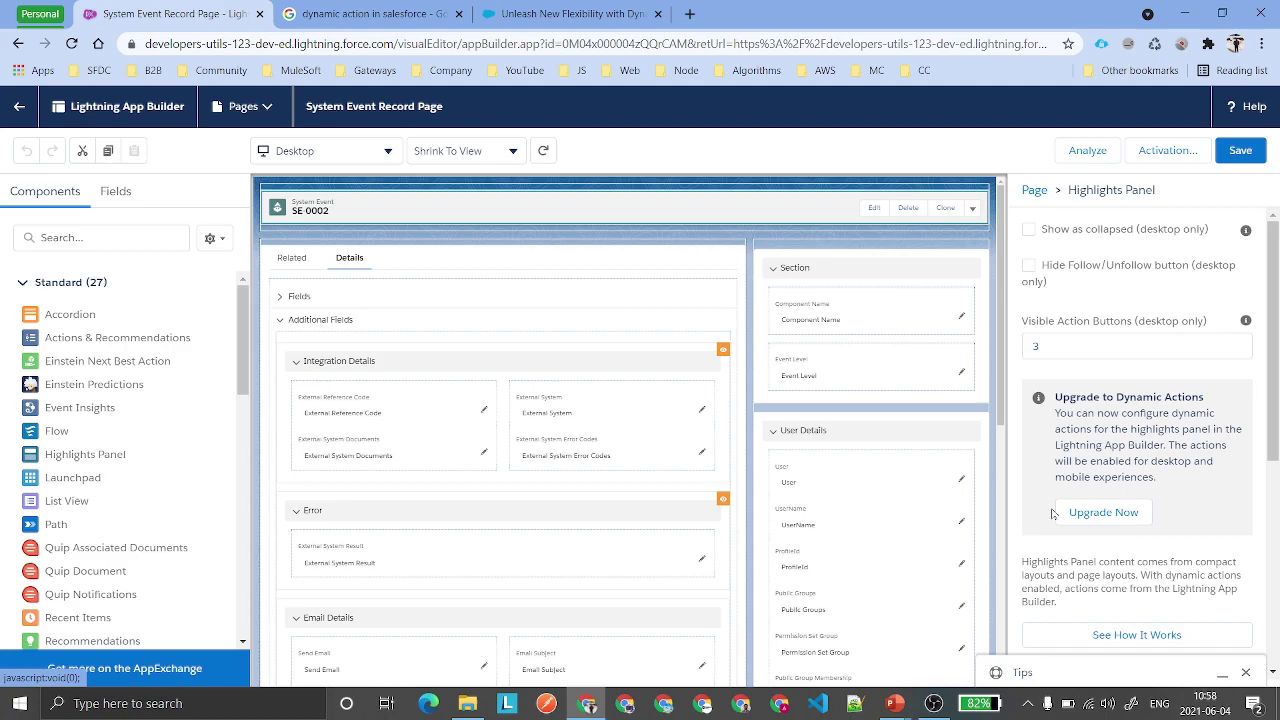
click(1107, 514)
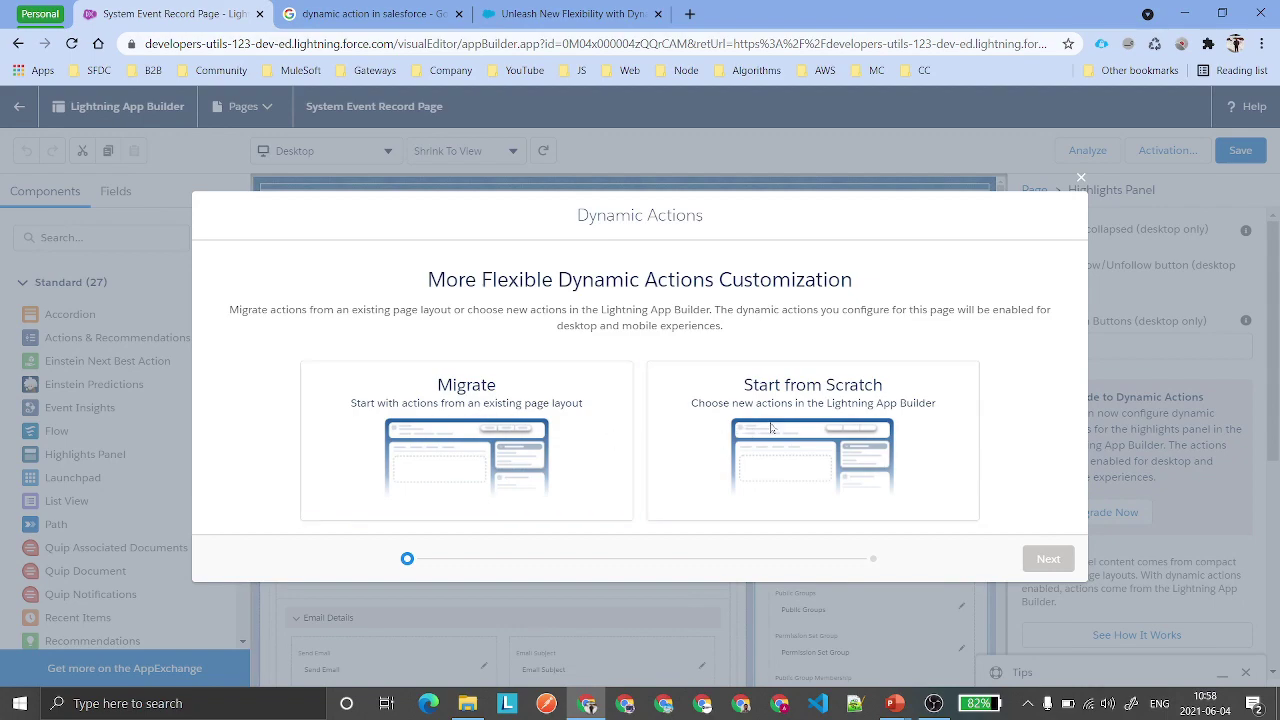
click(499, 432)
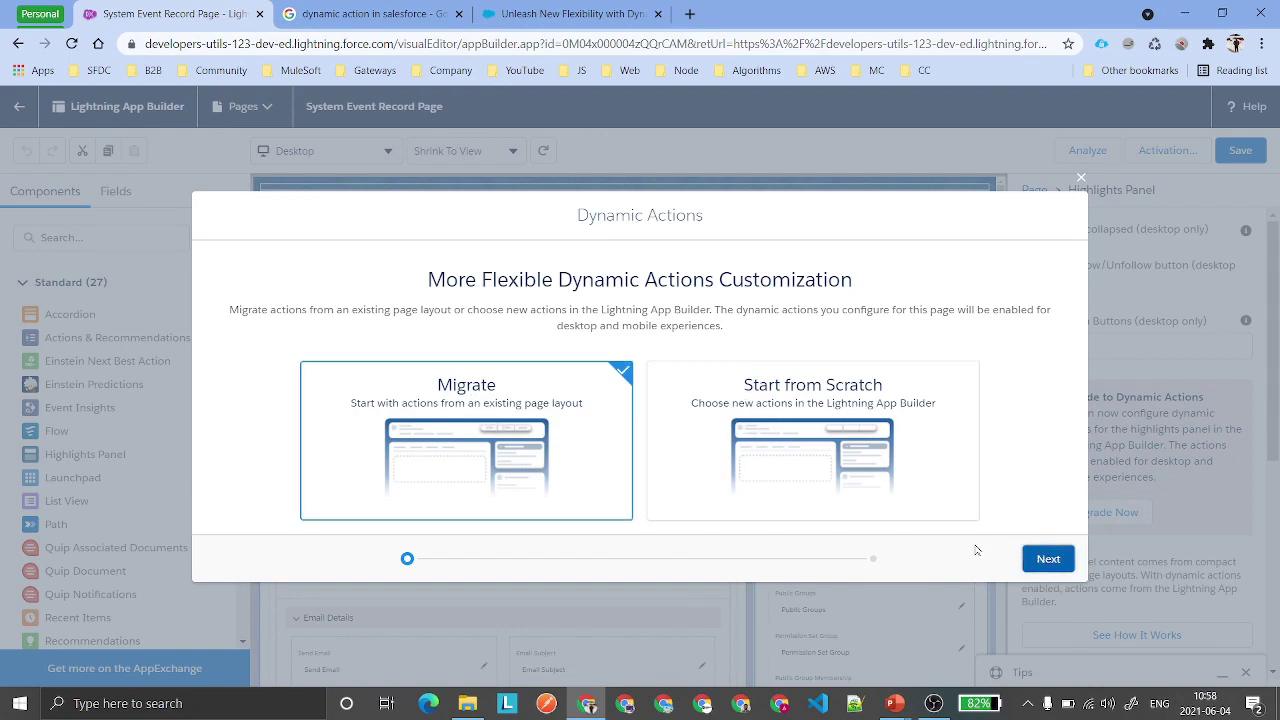
click(1048, 558)
click(206, 404)
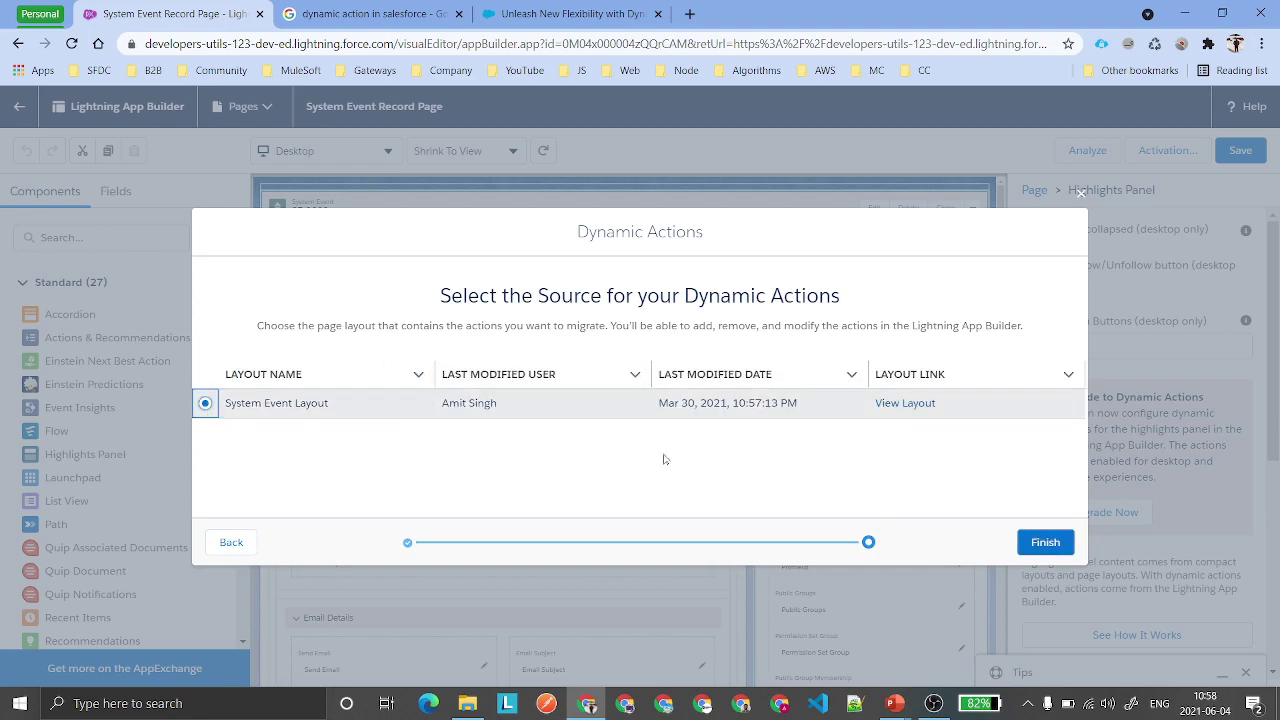
click(1045, 542)
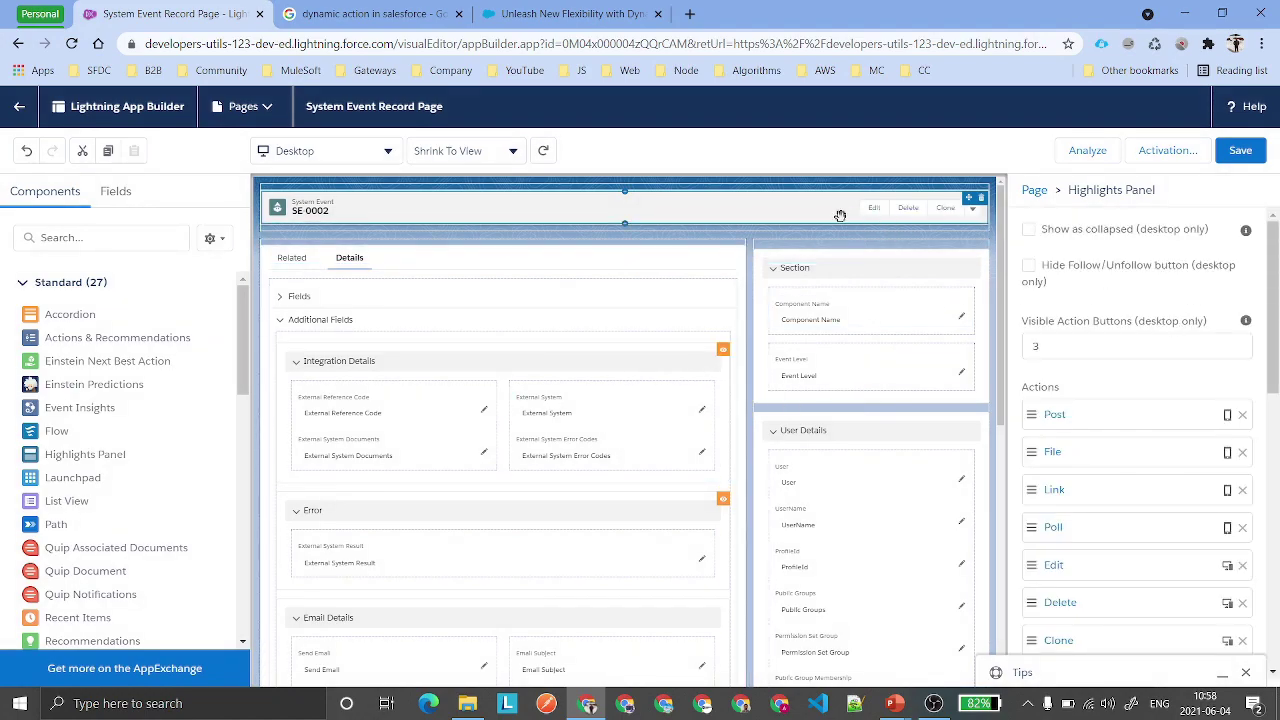
Step: Remove the Post, File, Link and Poll actions from the Highlights Panel
scroll(1105, 587, down, 4)
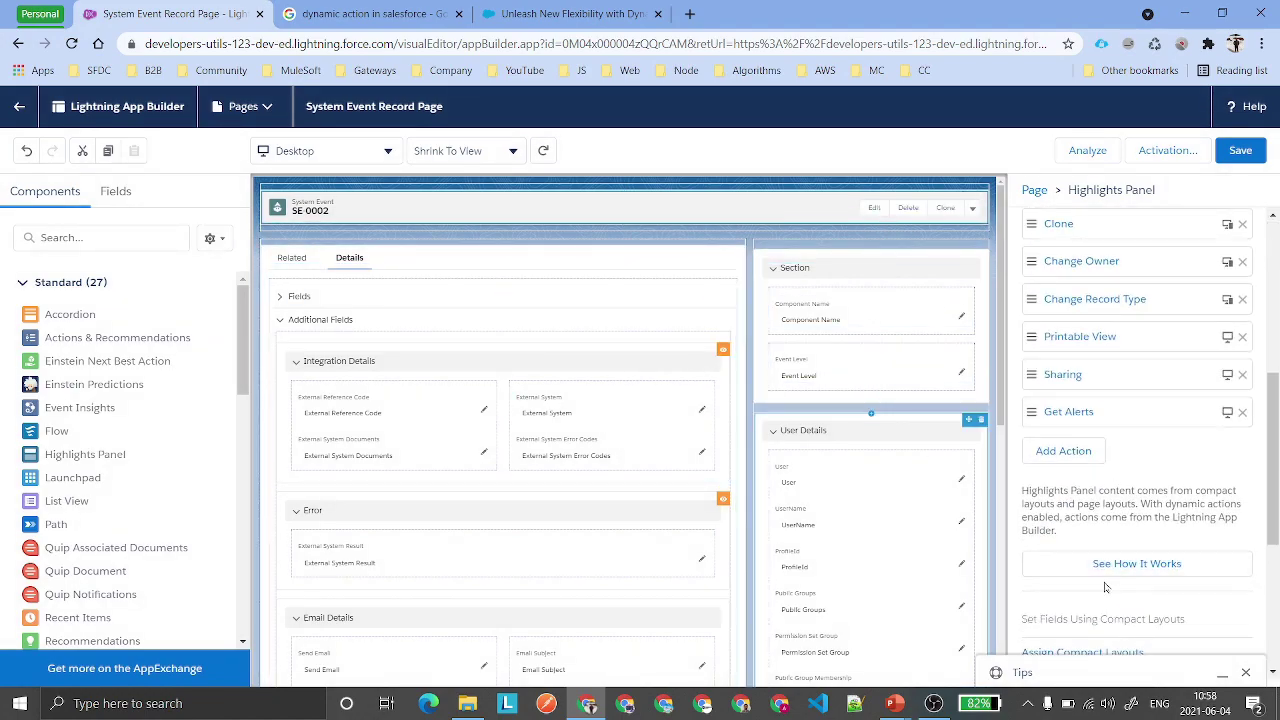
scroll(1157, 440, up, 2)
scroll(1100, 428, up, 3)
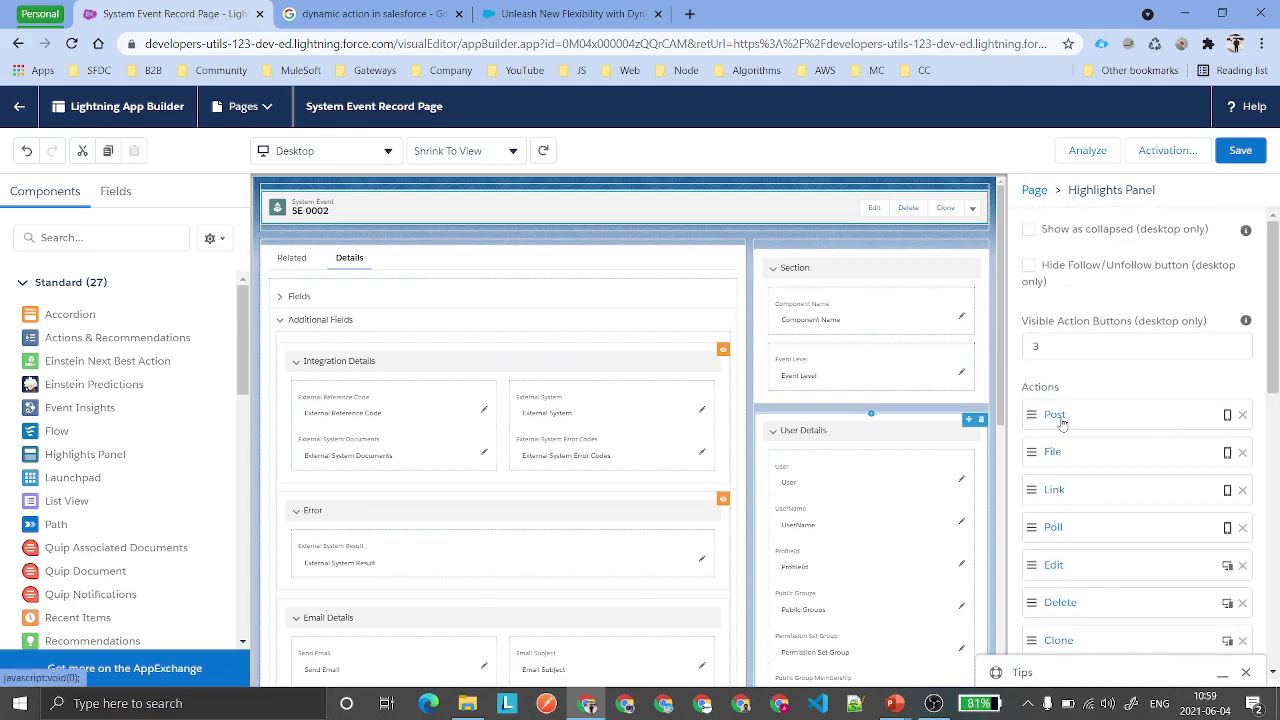
click(1243, 415)
click(1243, 415)
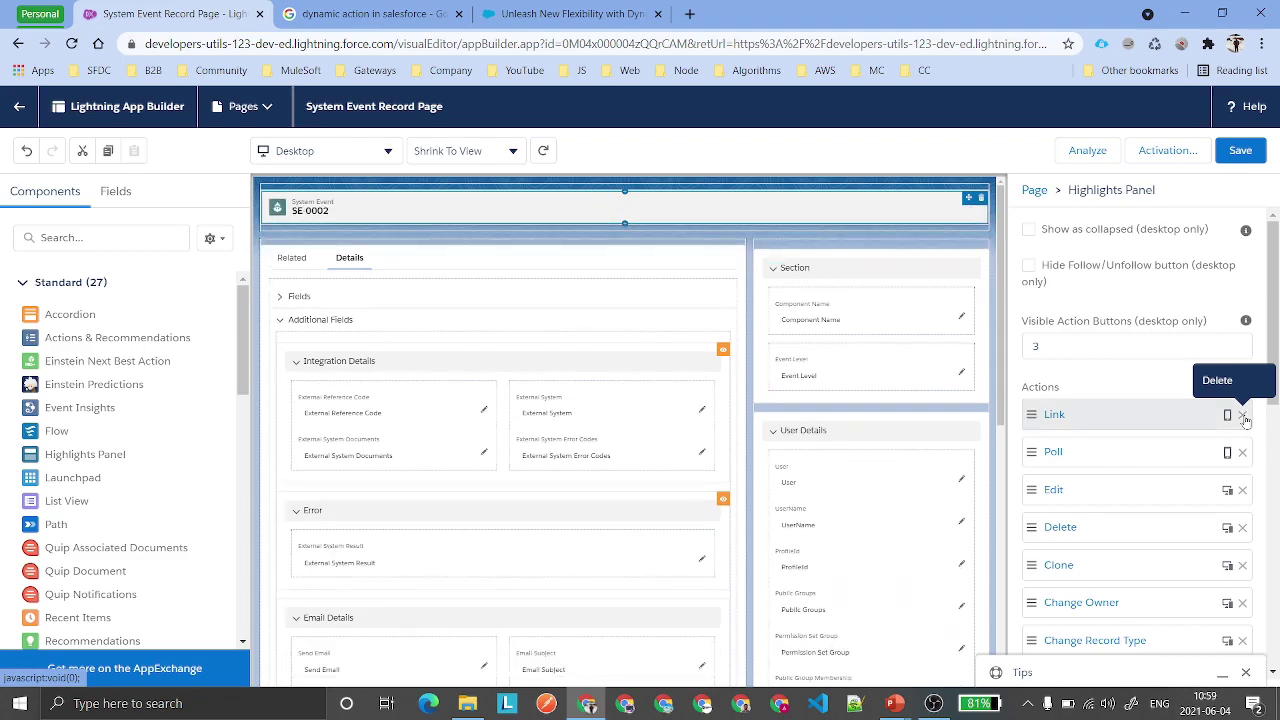
click(1243, 415)
click(1243, 415)
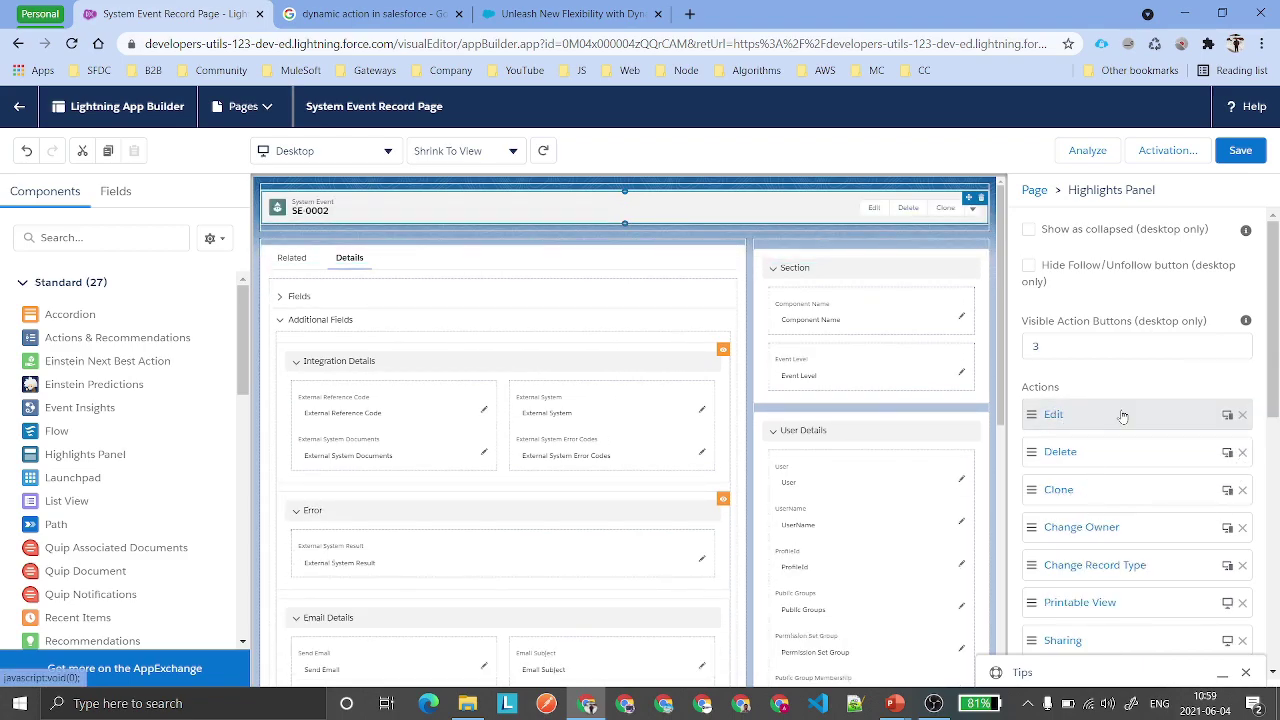
Step: Remove the Change Record Type, Printable View and Get Alerts actions from the Highlights Panel
scroll(1122, 416, down, 3)
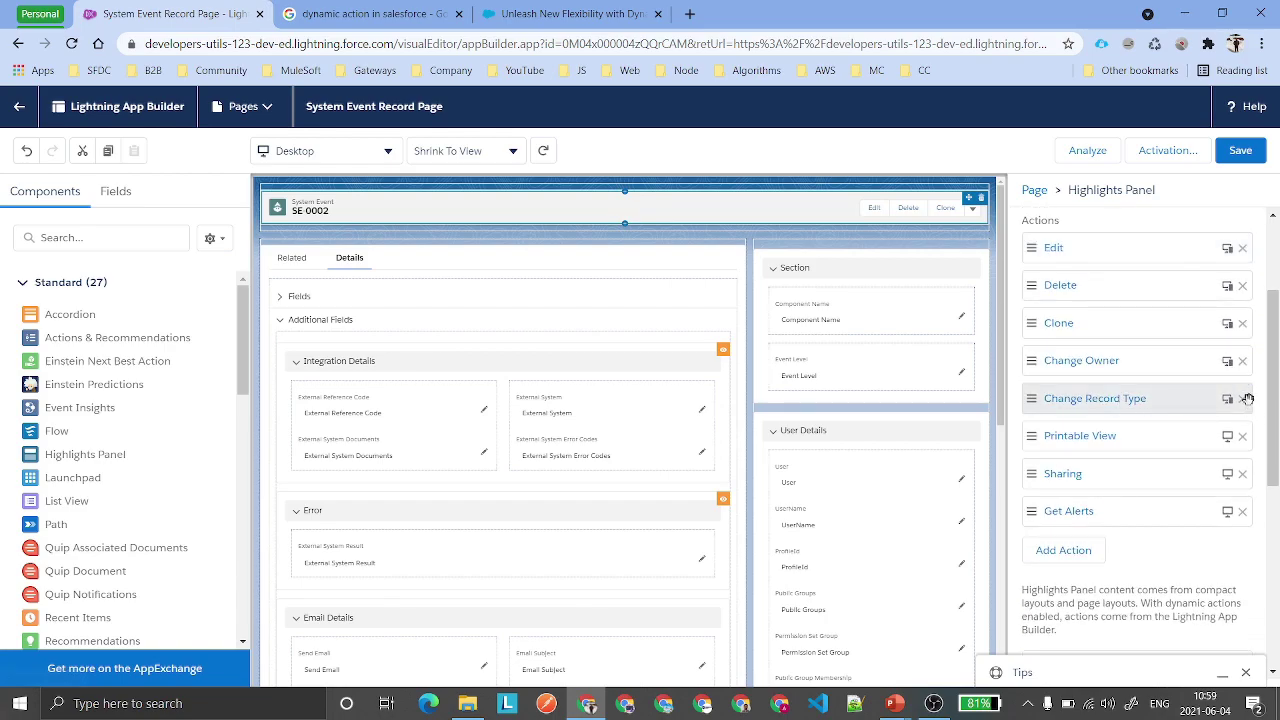
click(1244, 399)
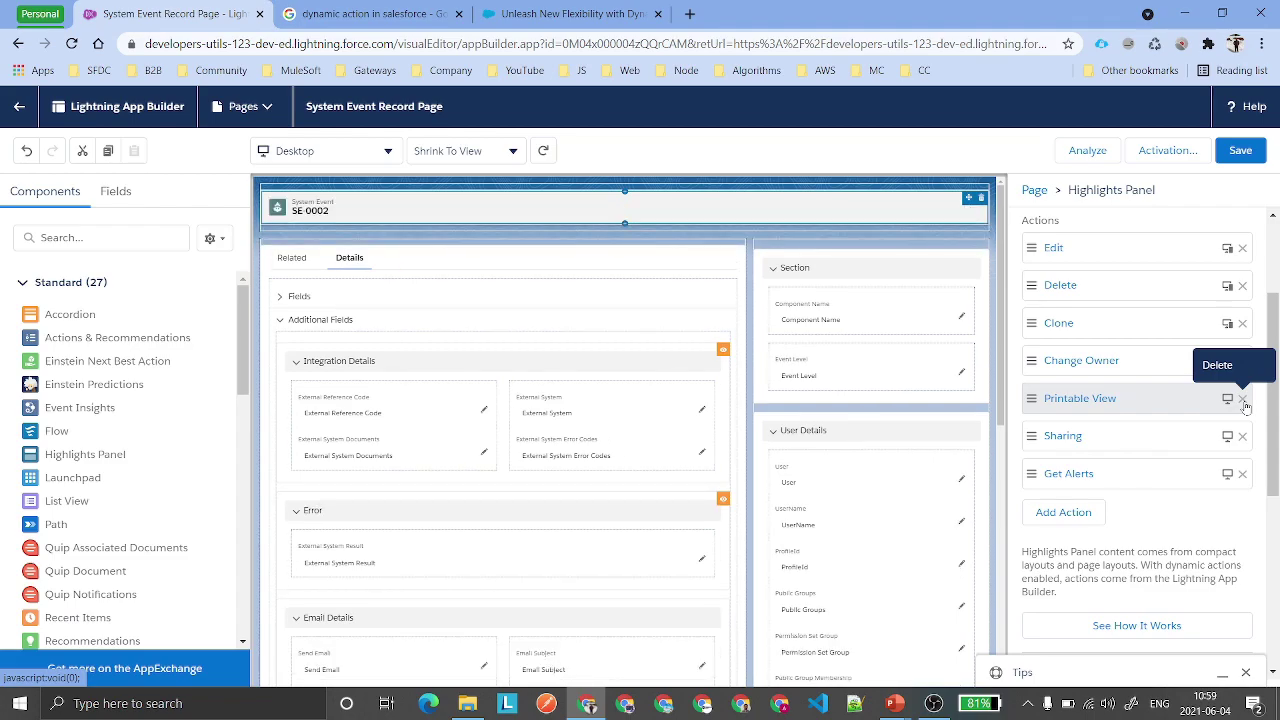
click(1244, 400)
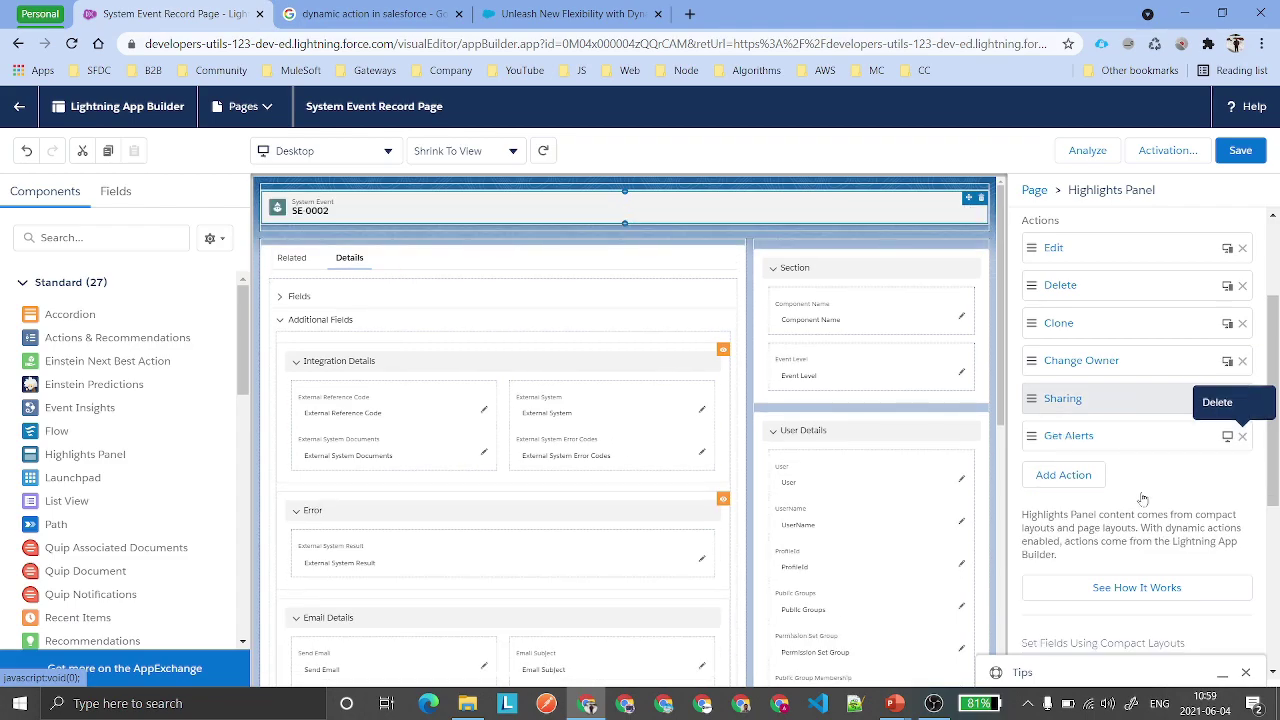
scroll(1140, 488, down, 1)
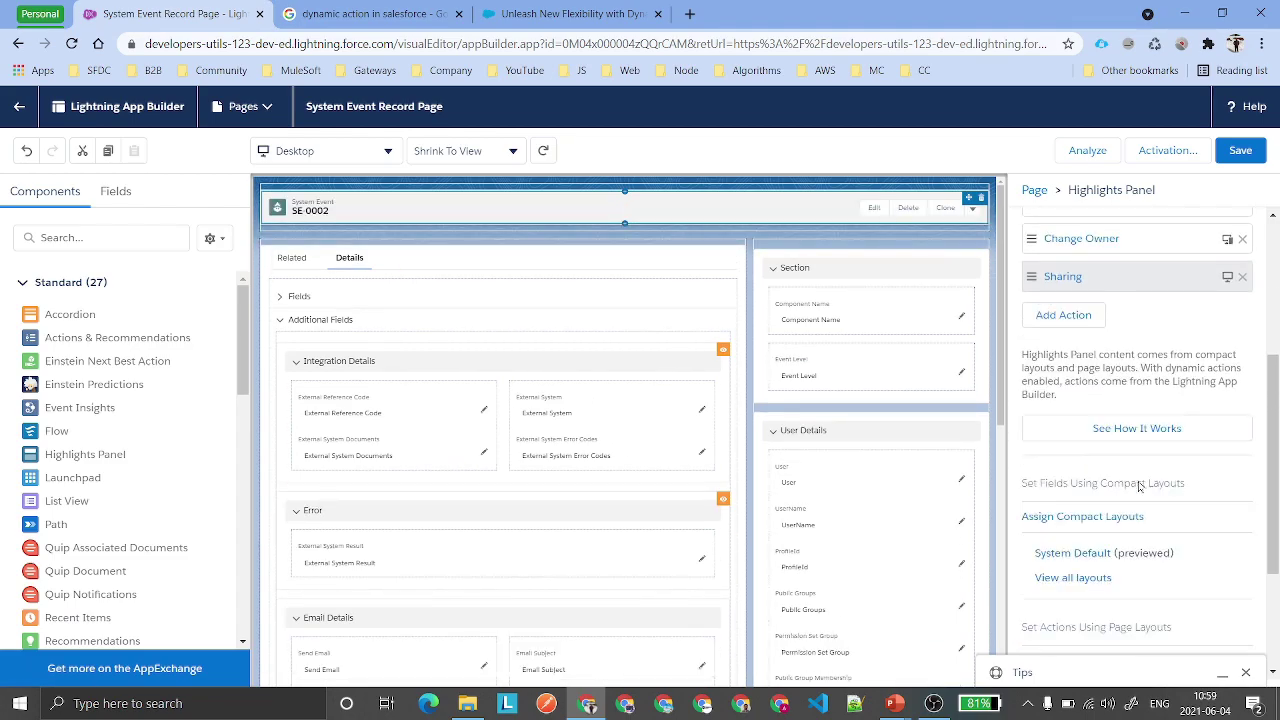
scroll(1138, 485, down, 1)
Step: Set the Highlights Panel's number of visible action buttons to 5
scroll(1078, 400, up, 4)
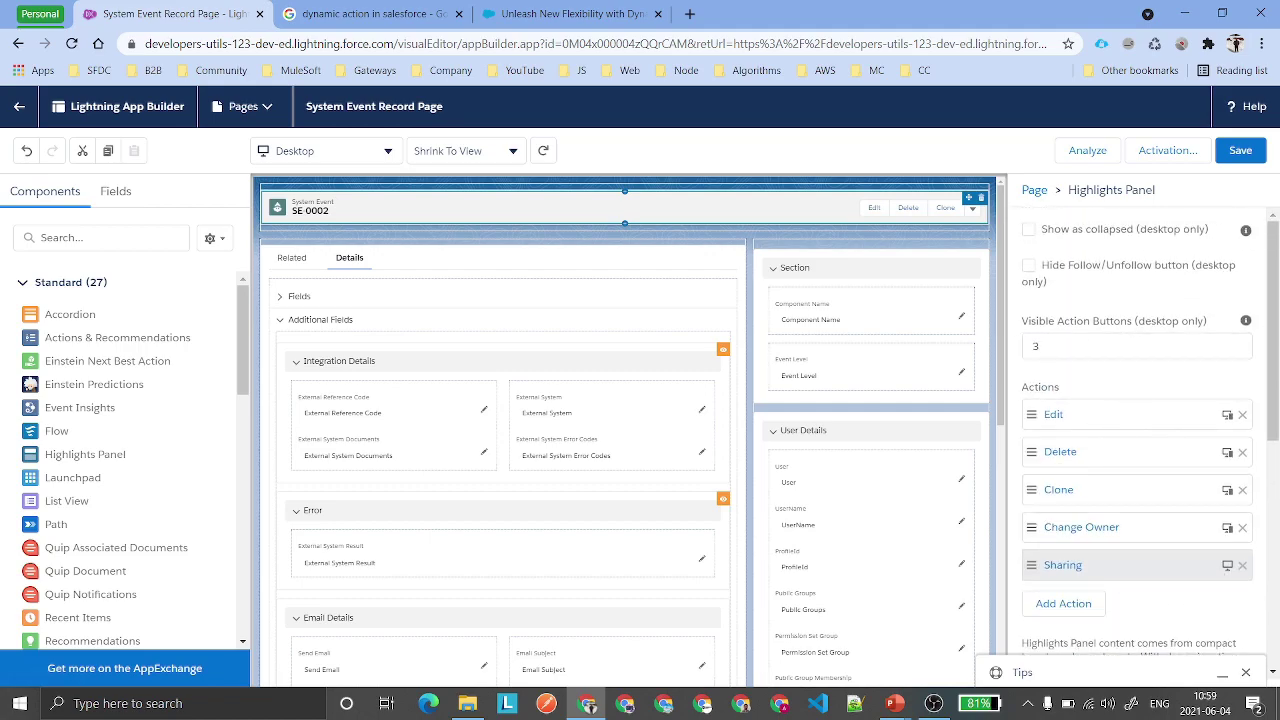
click(1144, 335)
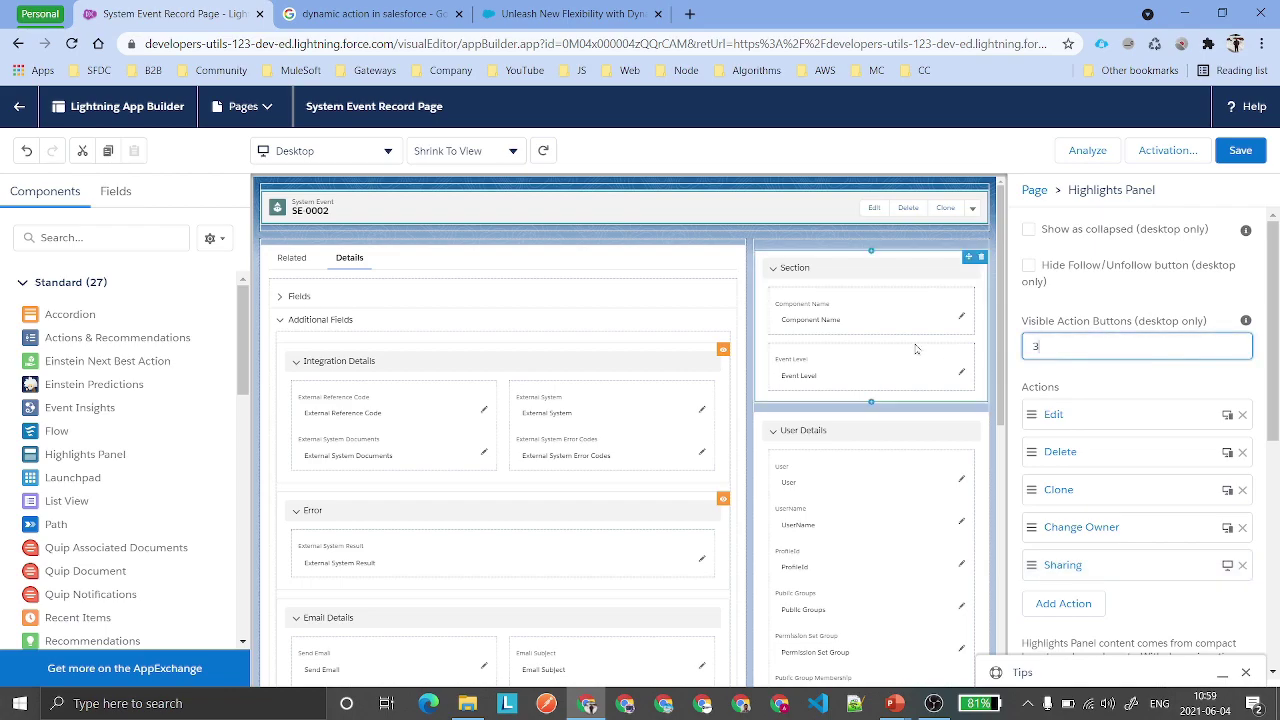
text(5)
click(884, 230)
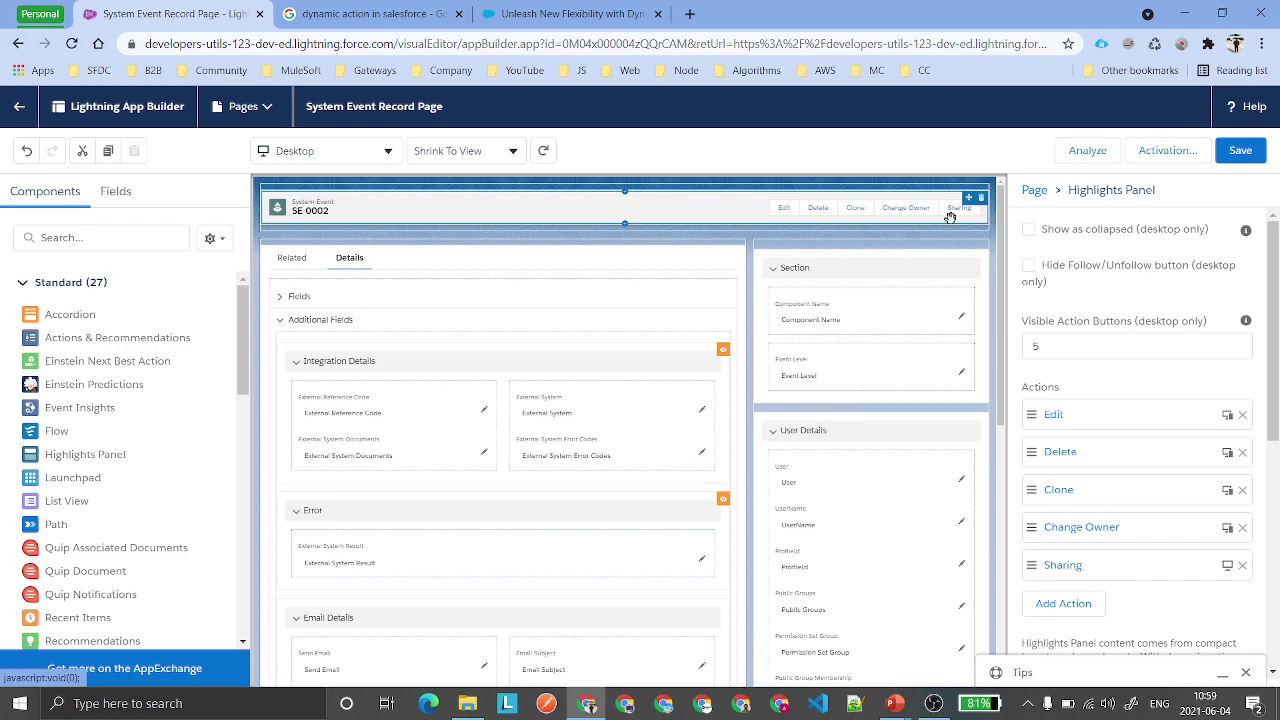
click(800, 307)
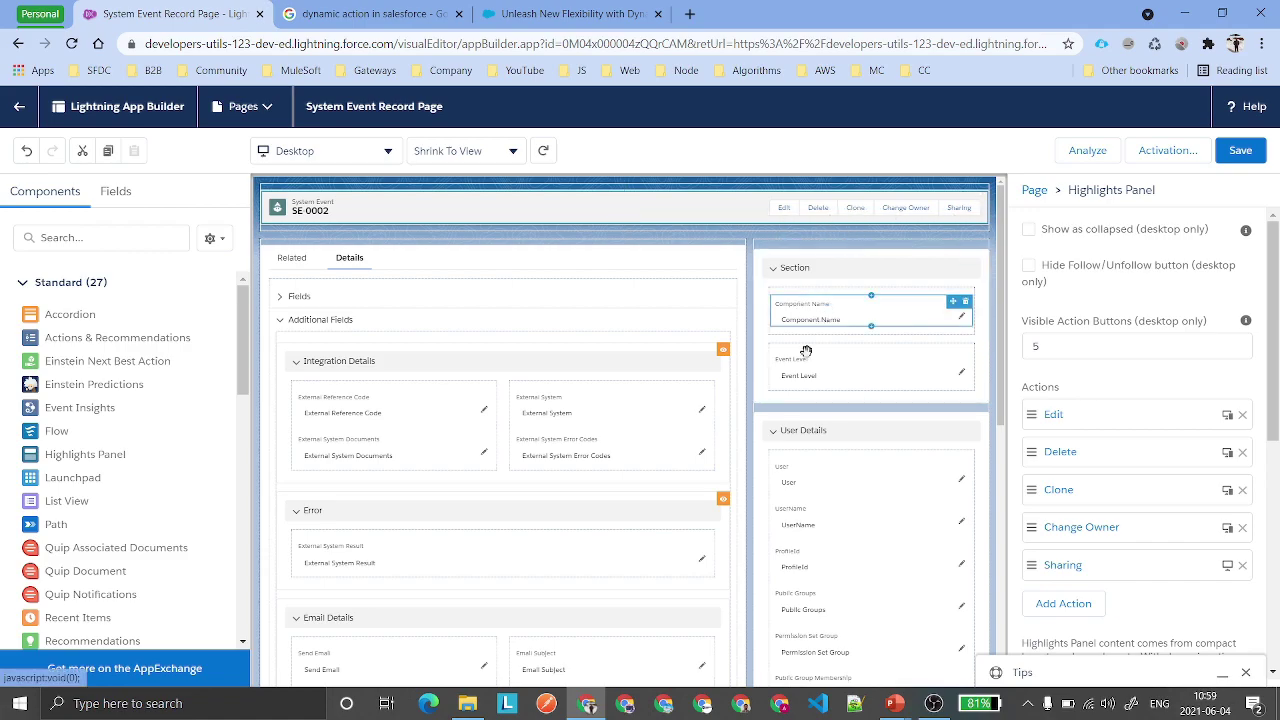
Step: Add a visibility filter to the Highlights Panel's Edit action based on the Resolution Status record field
click(299, 296)
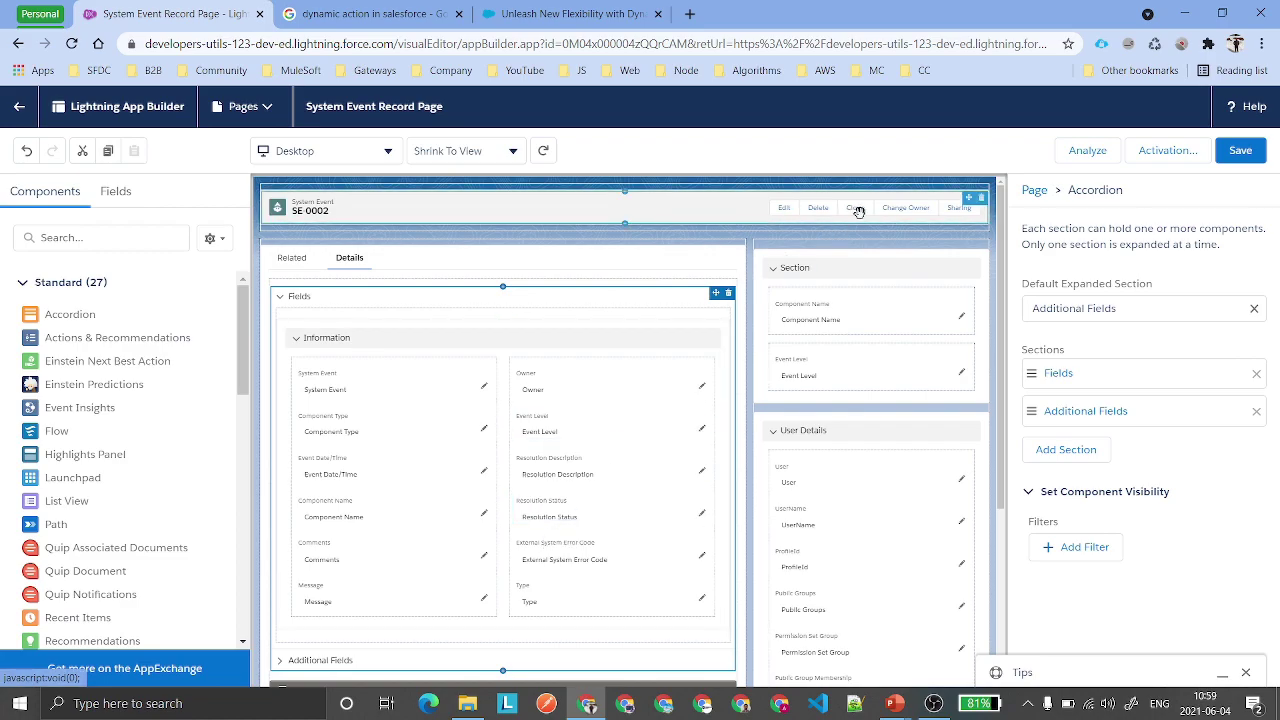
click(801, 208)
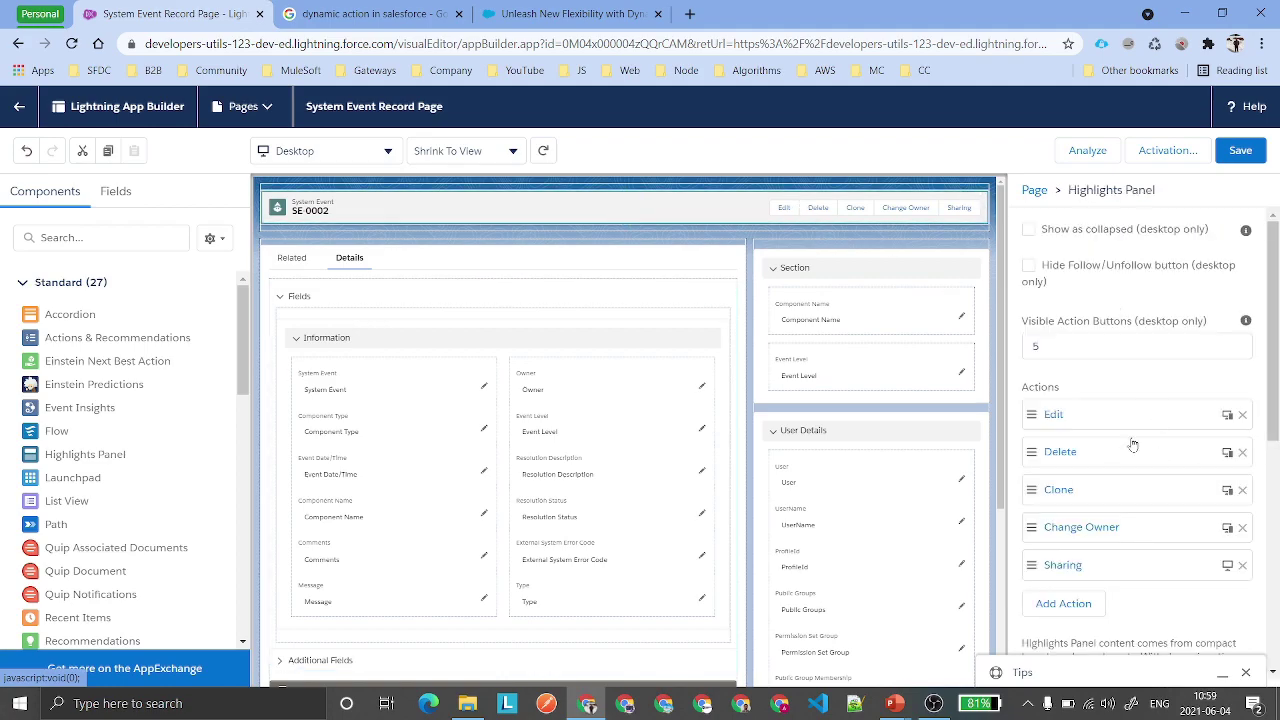
click(1089, 417)
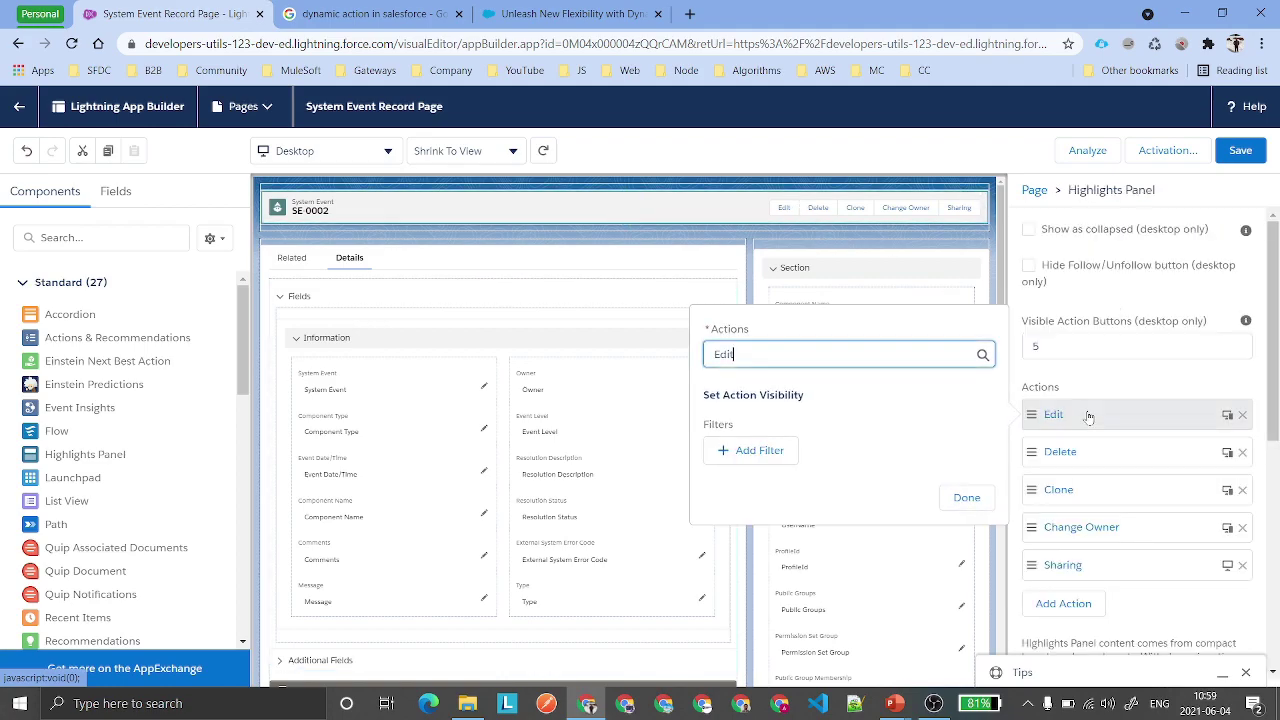
click(739, 457)
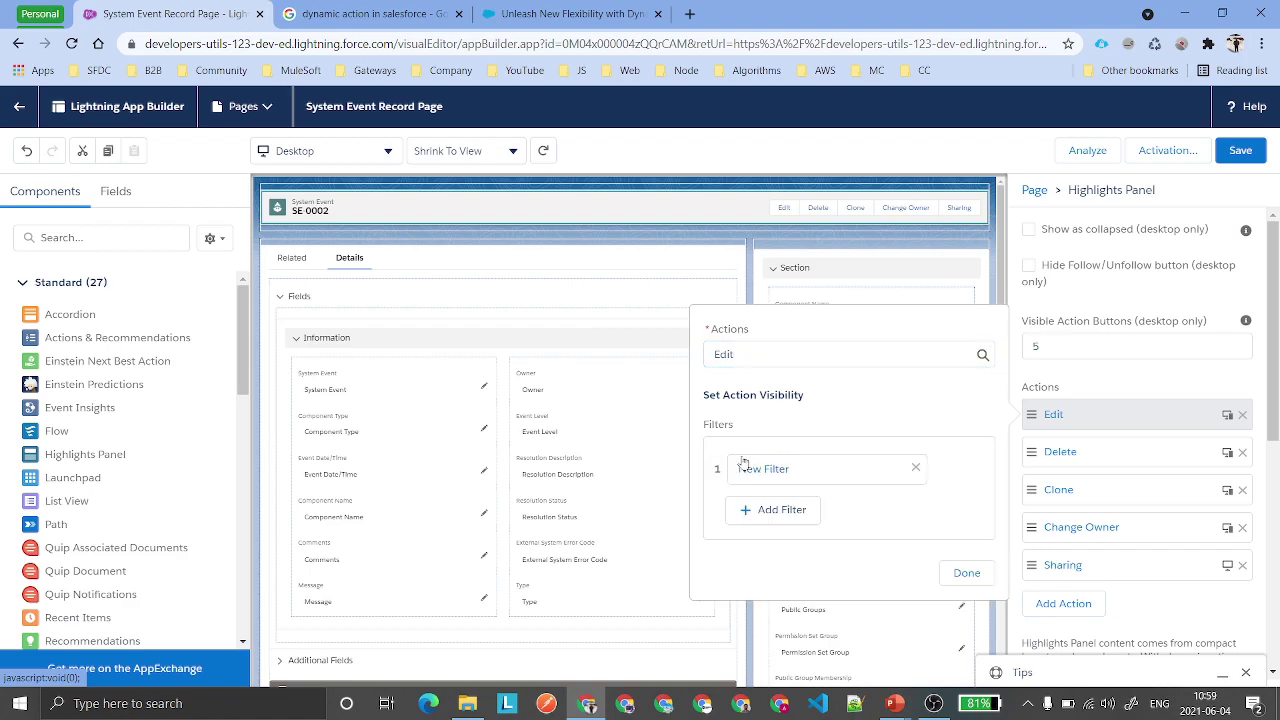
click(850, 479)
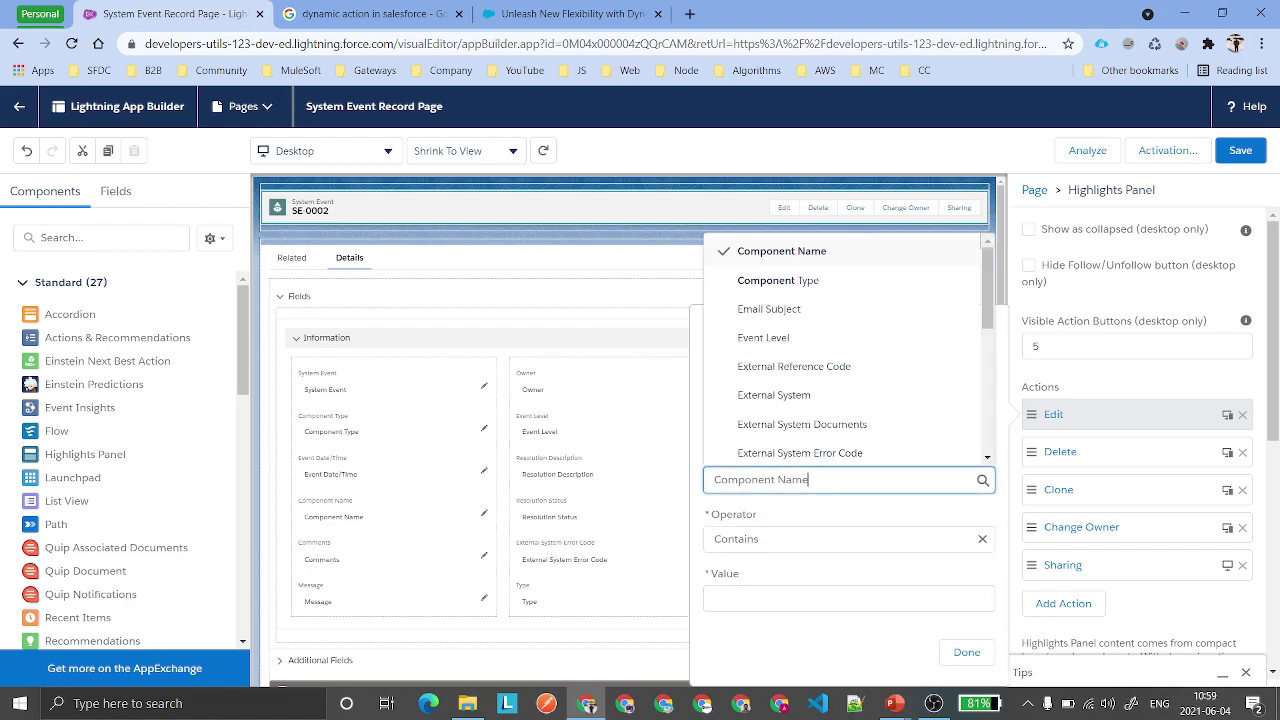
text(Re)
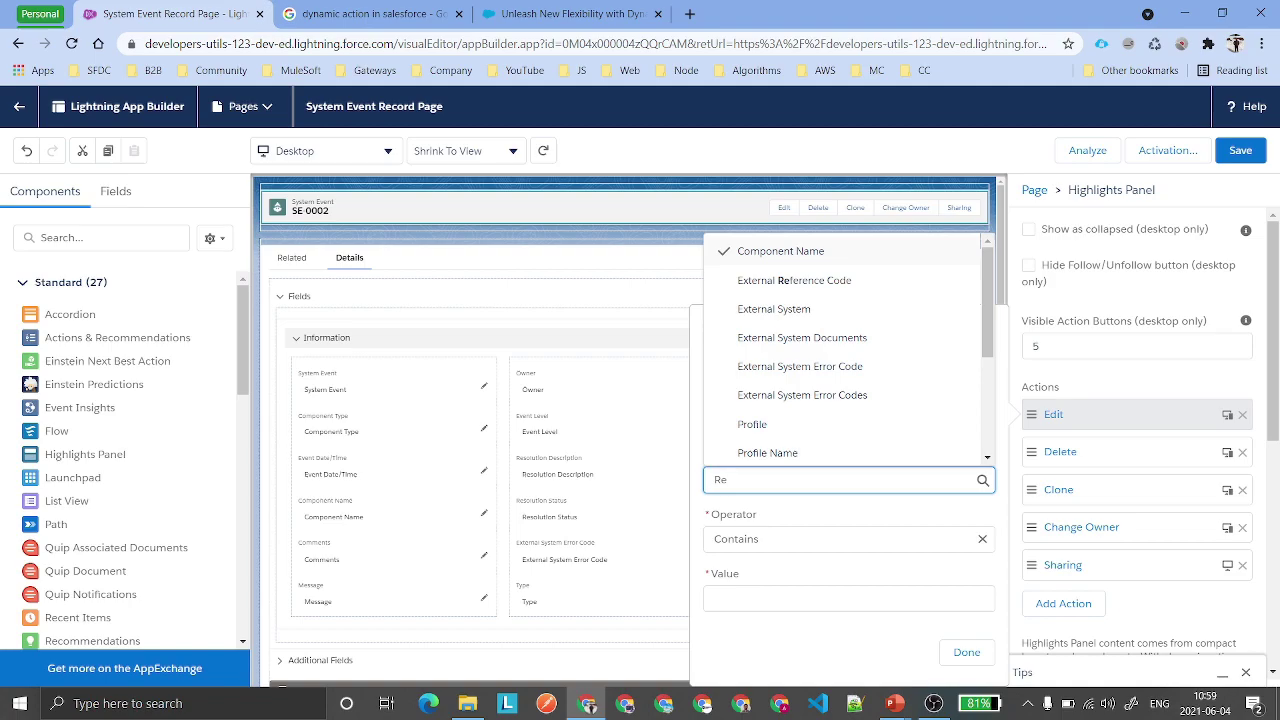
click(822, 452)
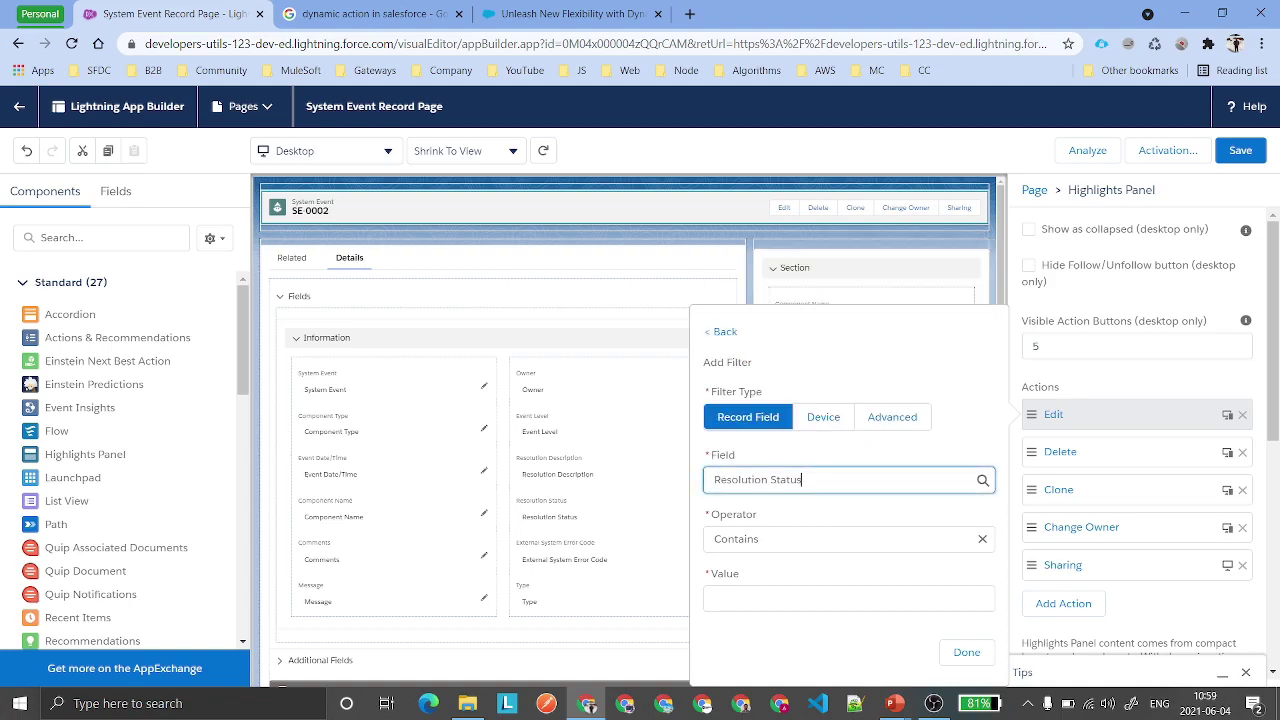
Step: Complete the Edit action's filter with the operator Not Equal and the value Resolved
click(780, 539)
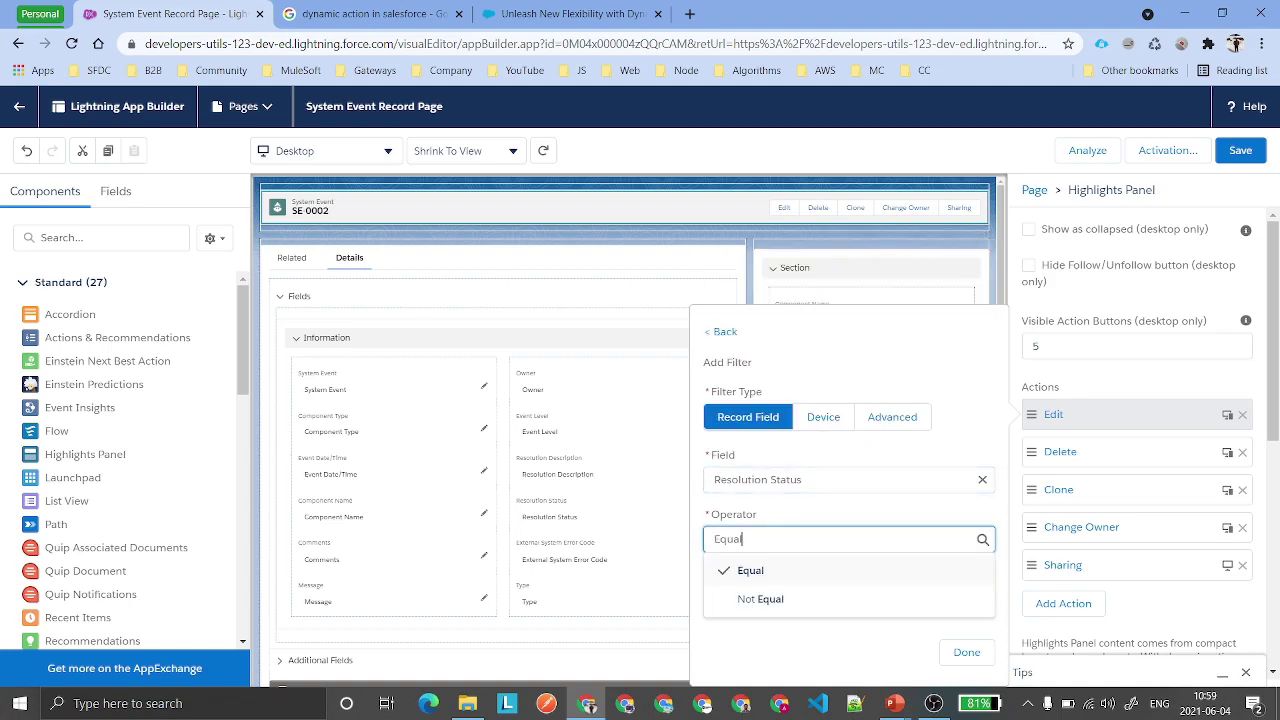
click(777, 597)
click(788, 597)
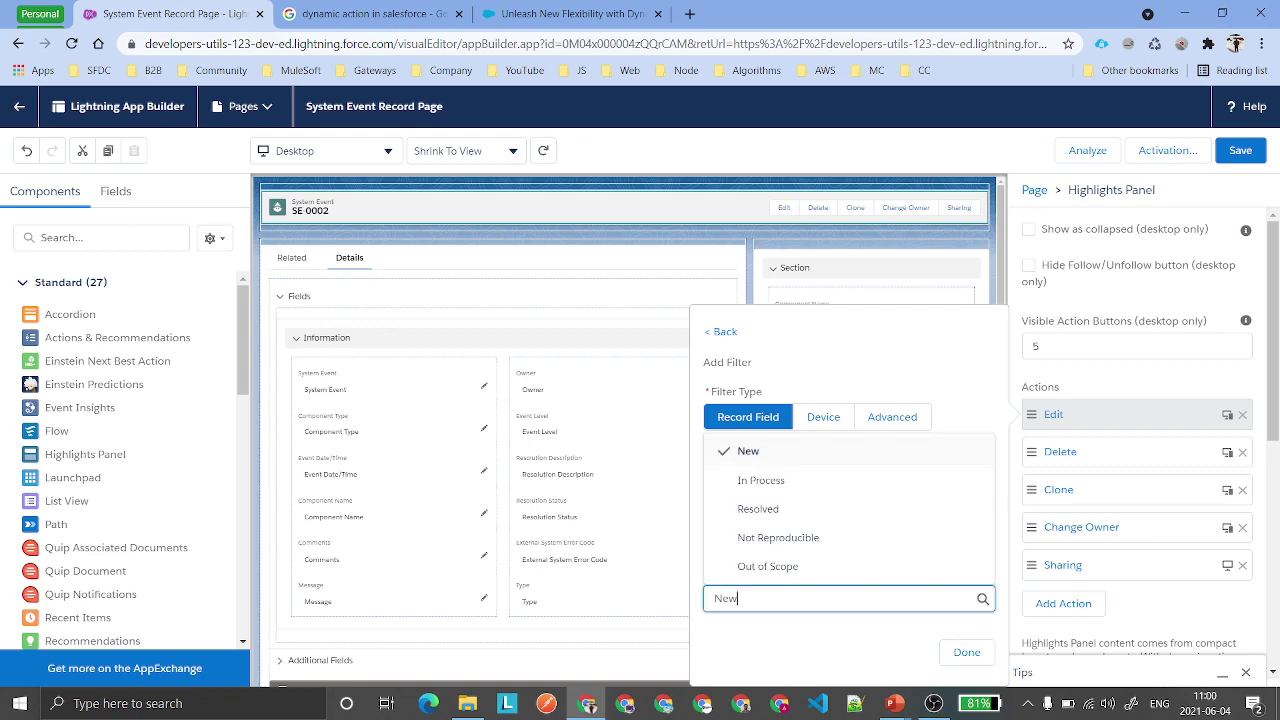
click(775, 510)
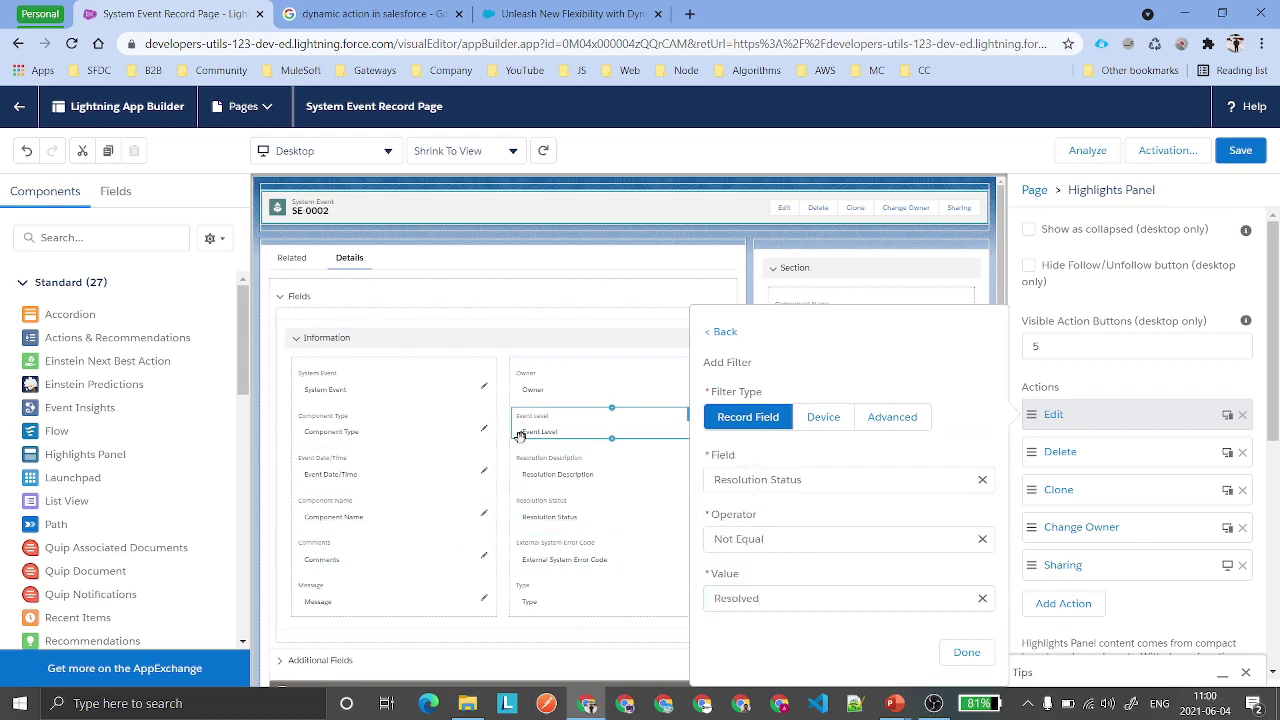
click(965, 653)
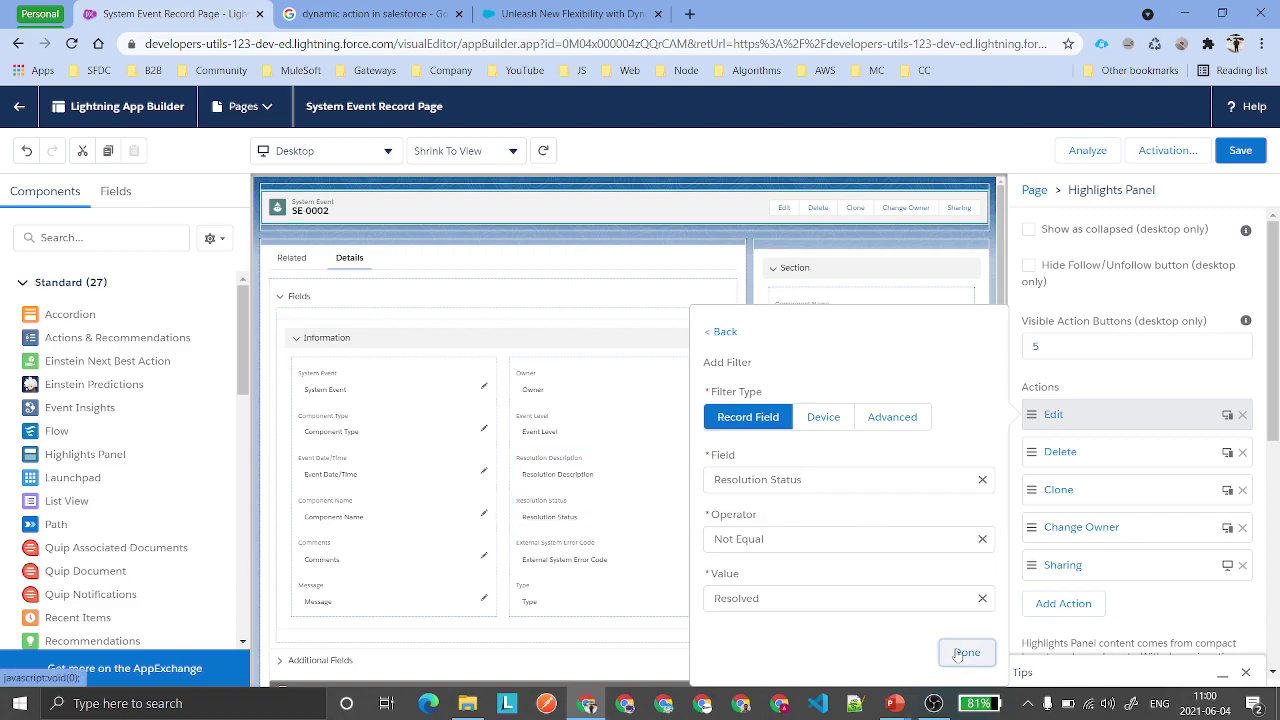
click(967, 590)
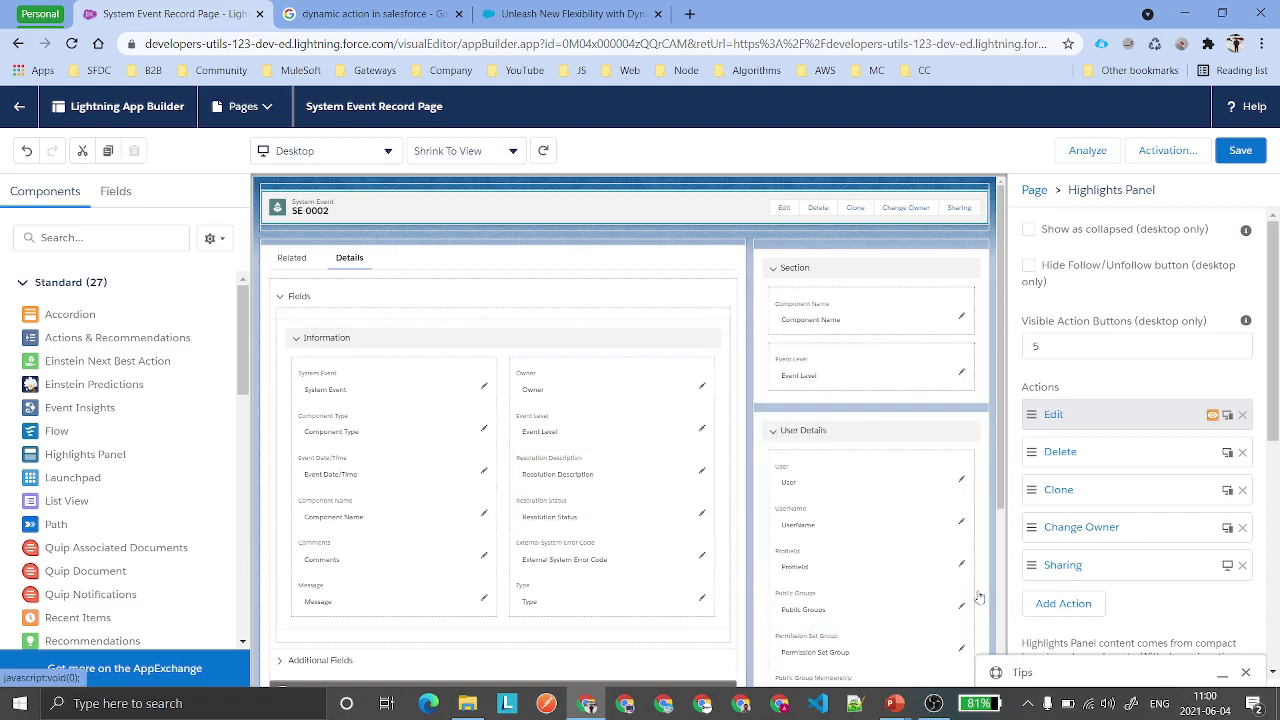
click(1098, 491)
click(752, 524)
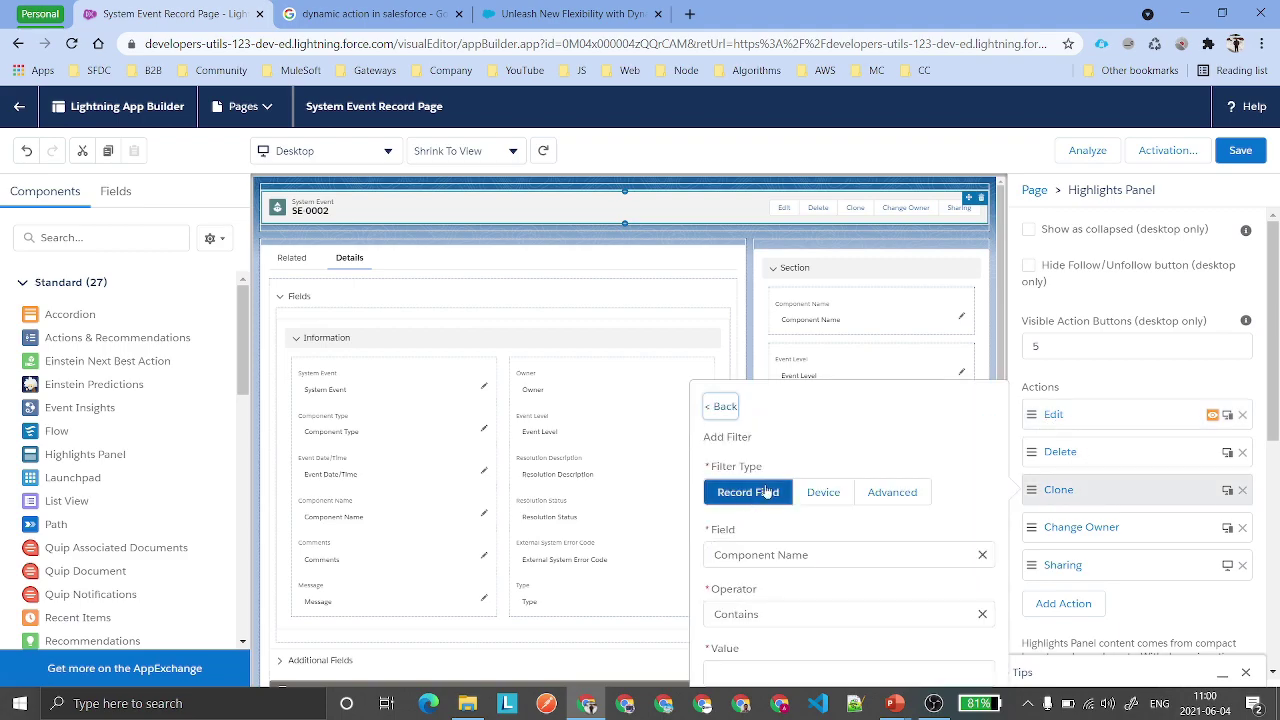
click(790, 554)
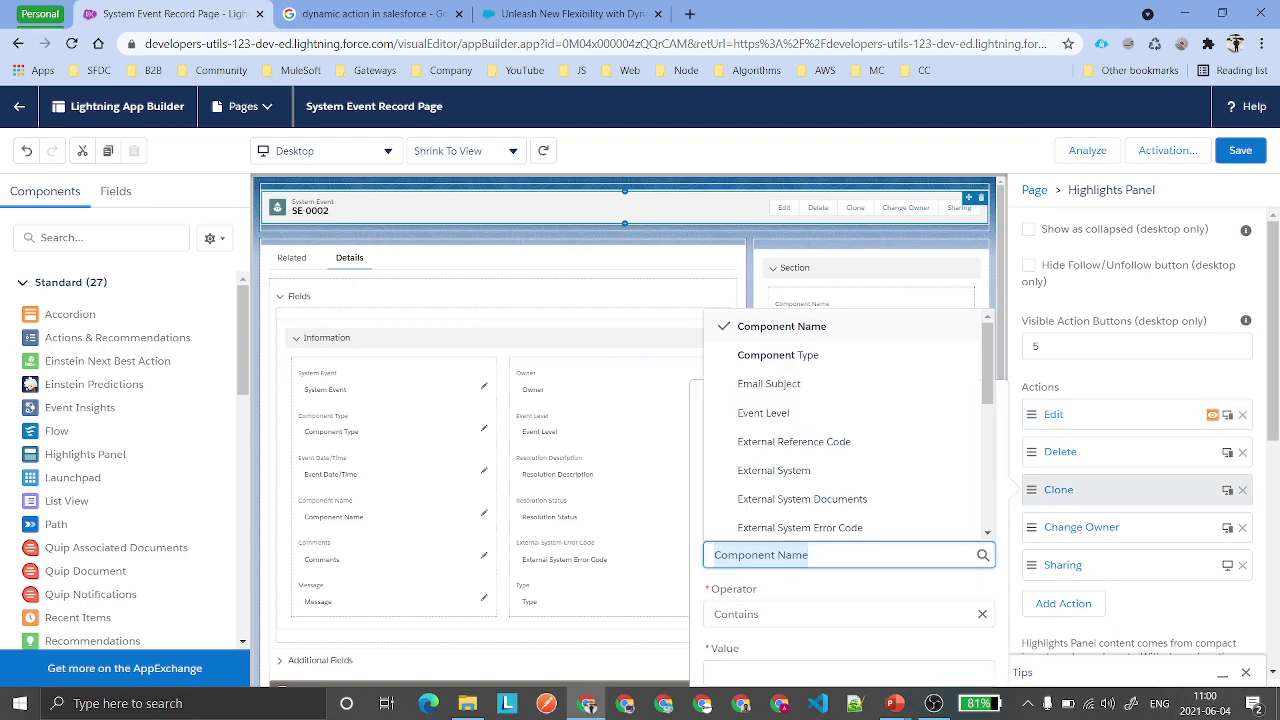
text(Rol)
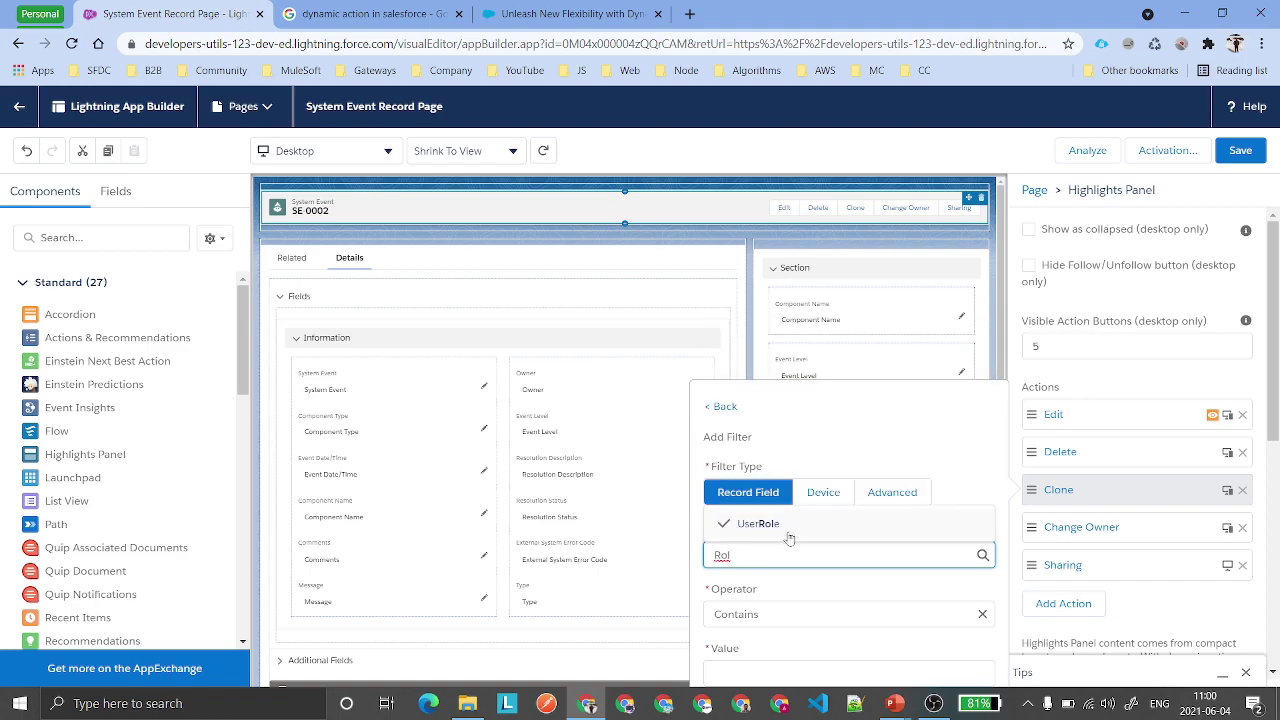
key(BackSpace)
key(BackSpace)
text(es)
click(770, 474)
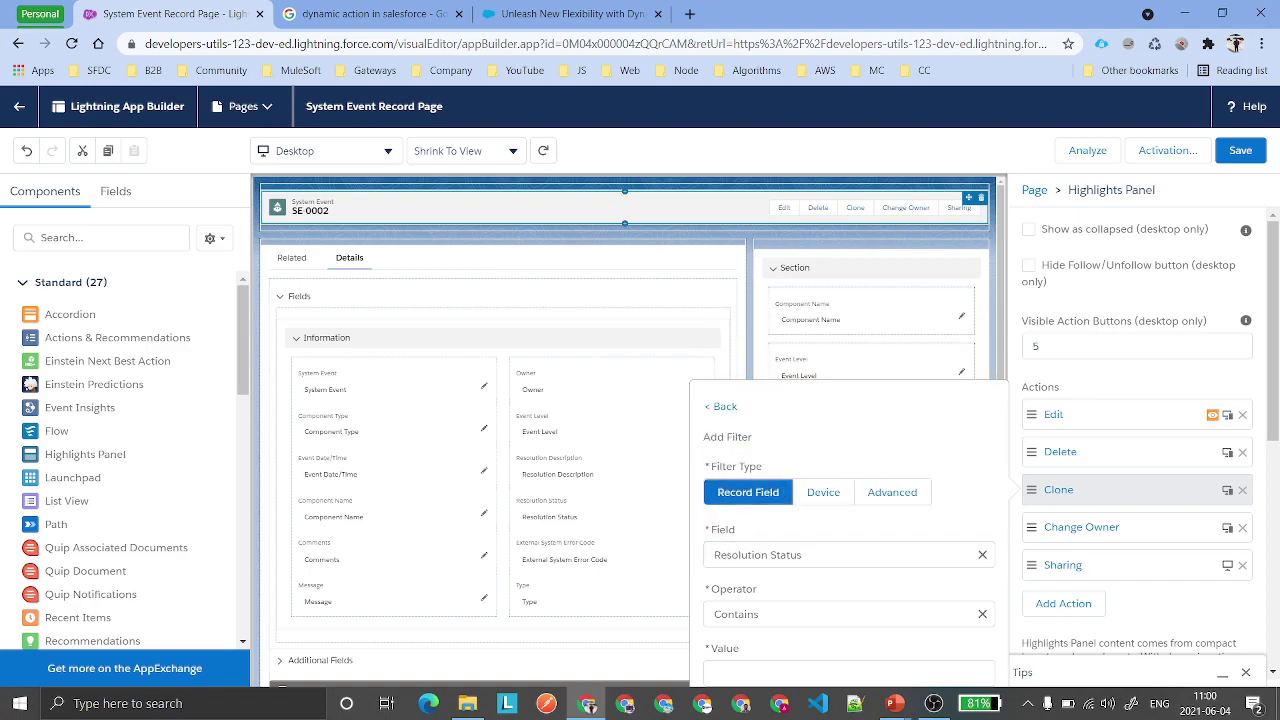
click(790, 608)
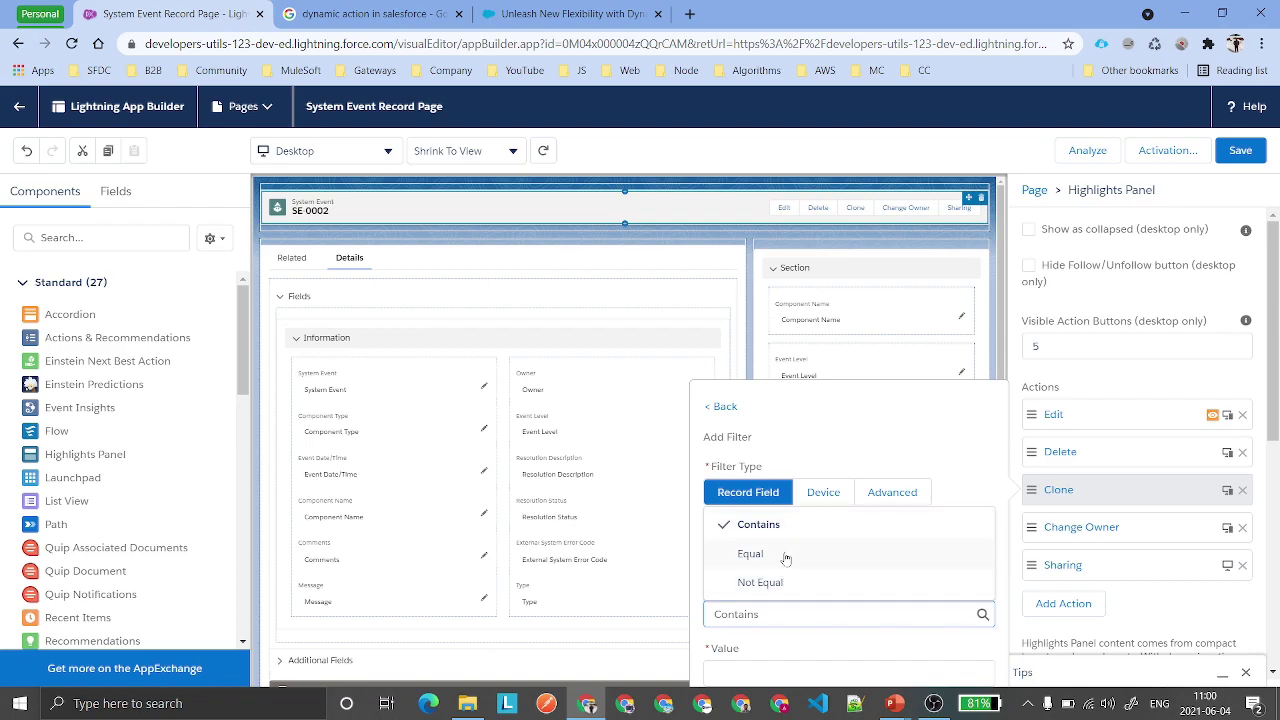
click(787, 553)
scroll(1027, 550, down, 3)
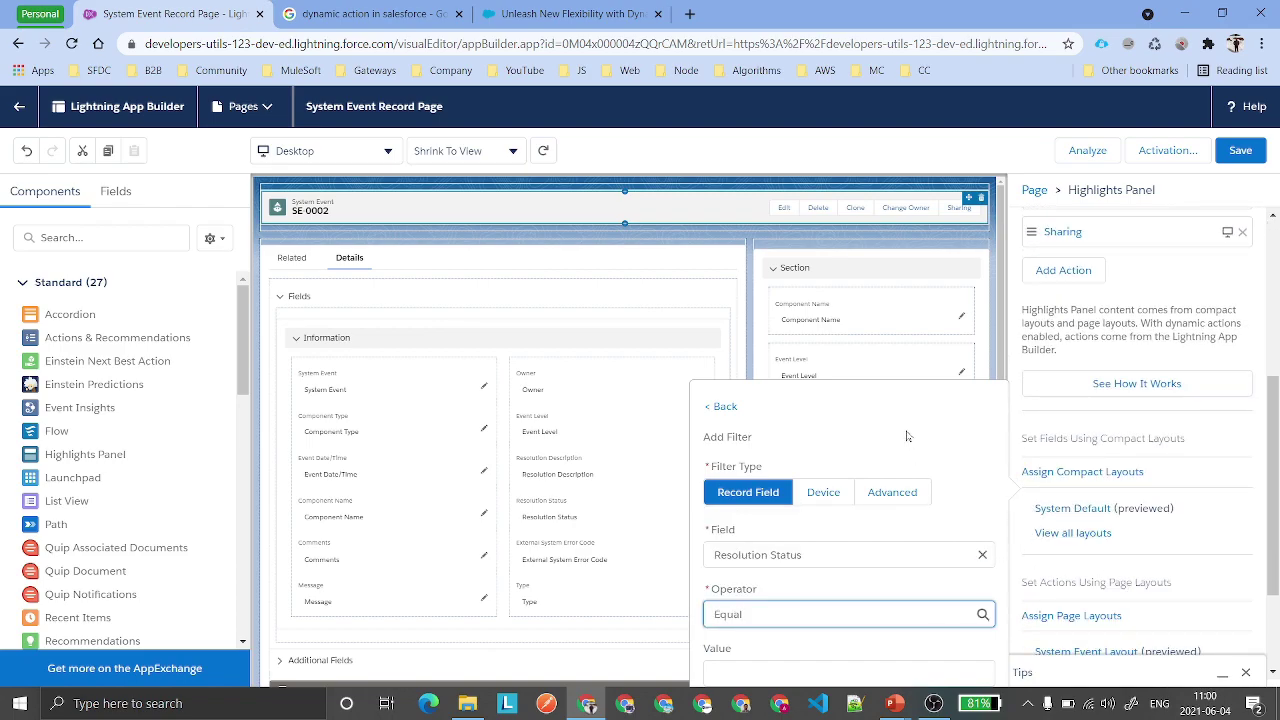
key(ctrl+minus)
click(770, 352)
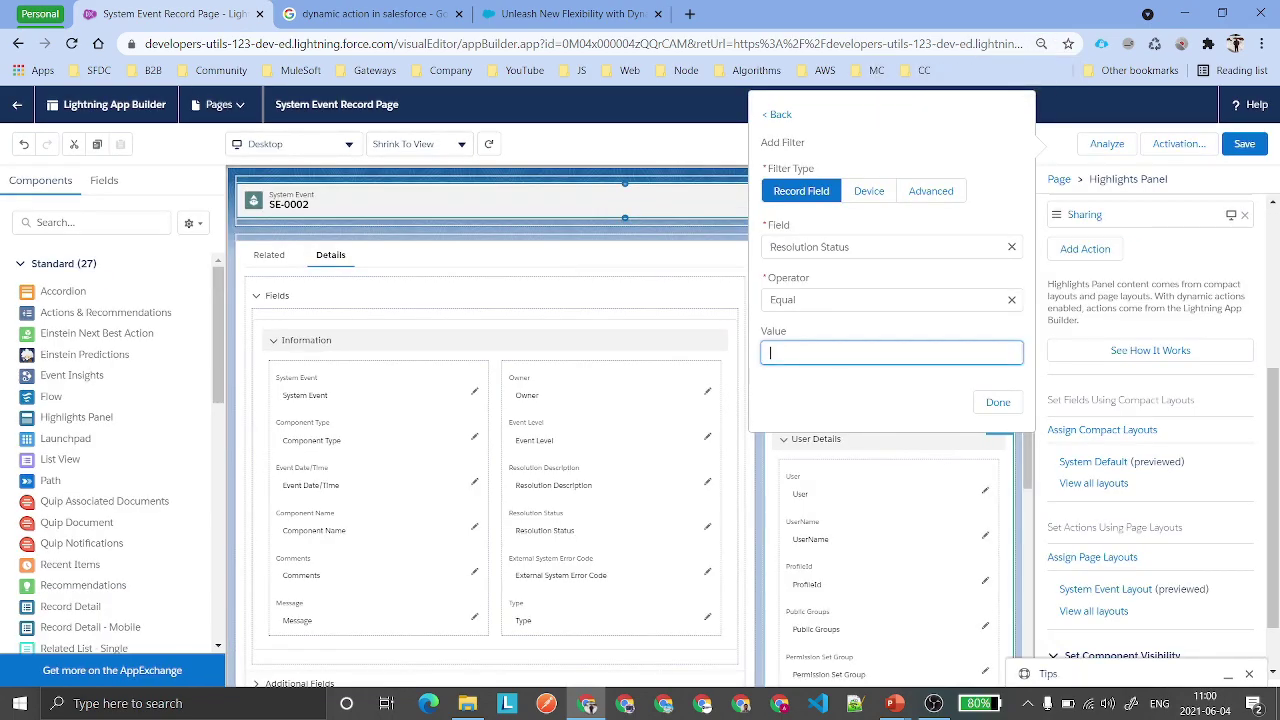
click(850, 247)
click(878, 273)
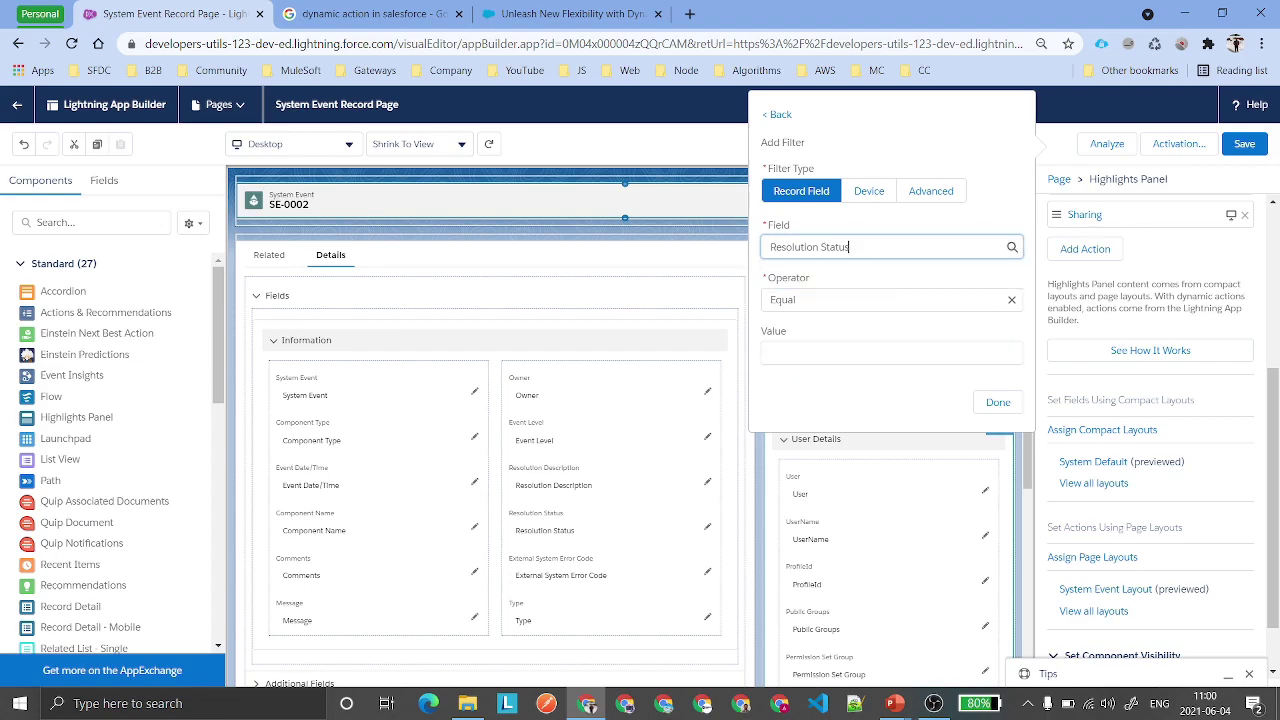
click(1115, 252)
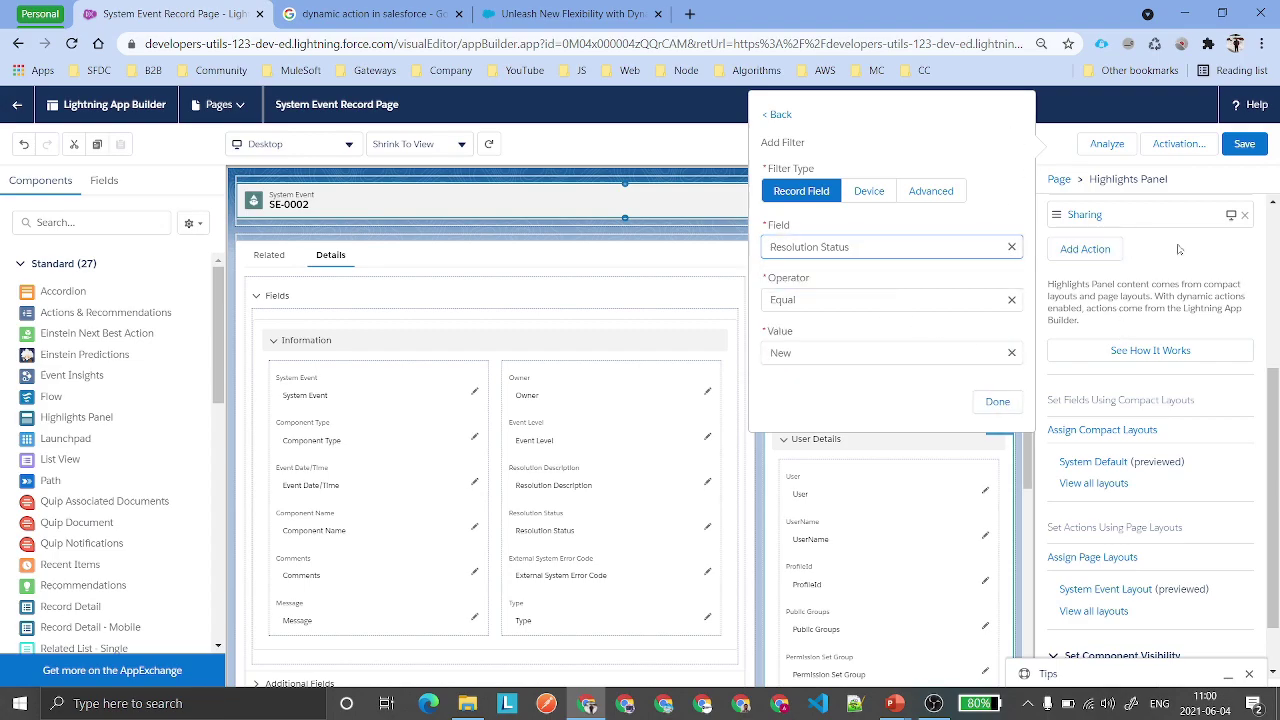
Step: Add a visibility filter to the Highlights Panel's Clone action based on the Resolution Status record field
scroll(1145, 414, up, 3)
scroll(1145, 414, up, 1)
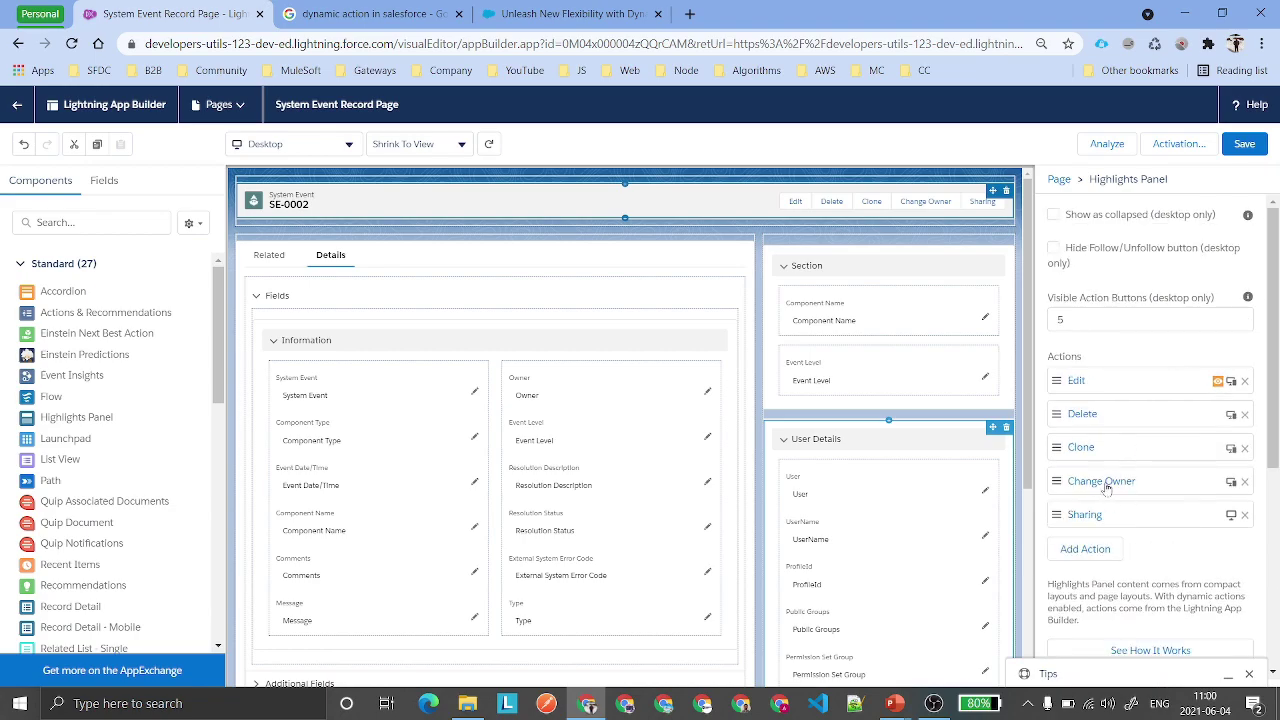
click(1080, 447)
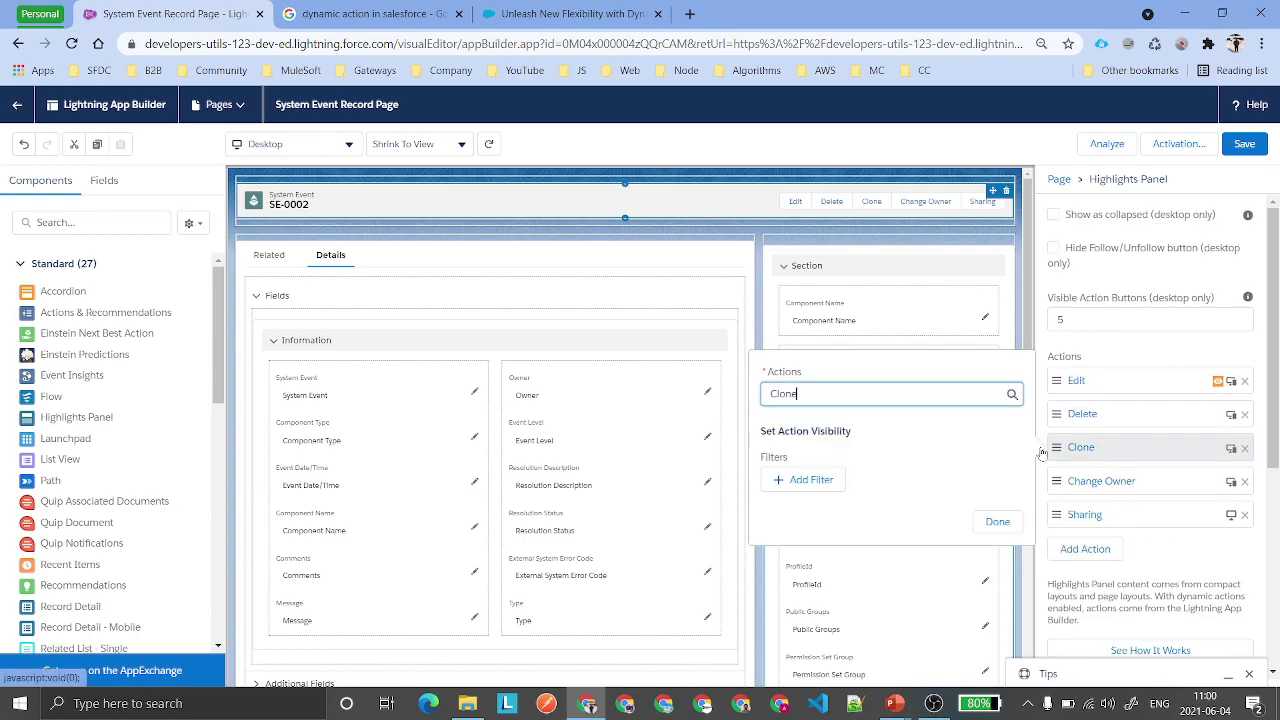
click(823, 479)
click(860, 506)
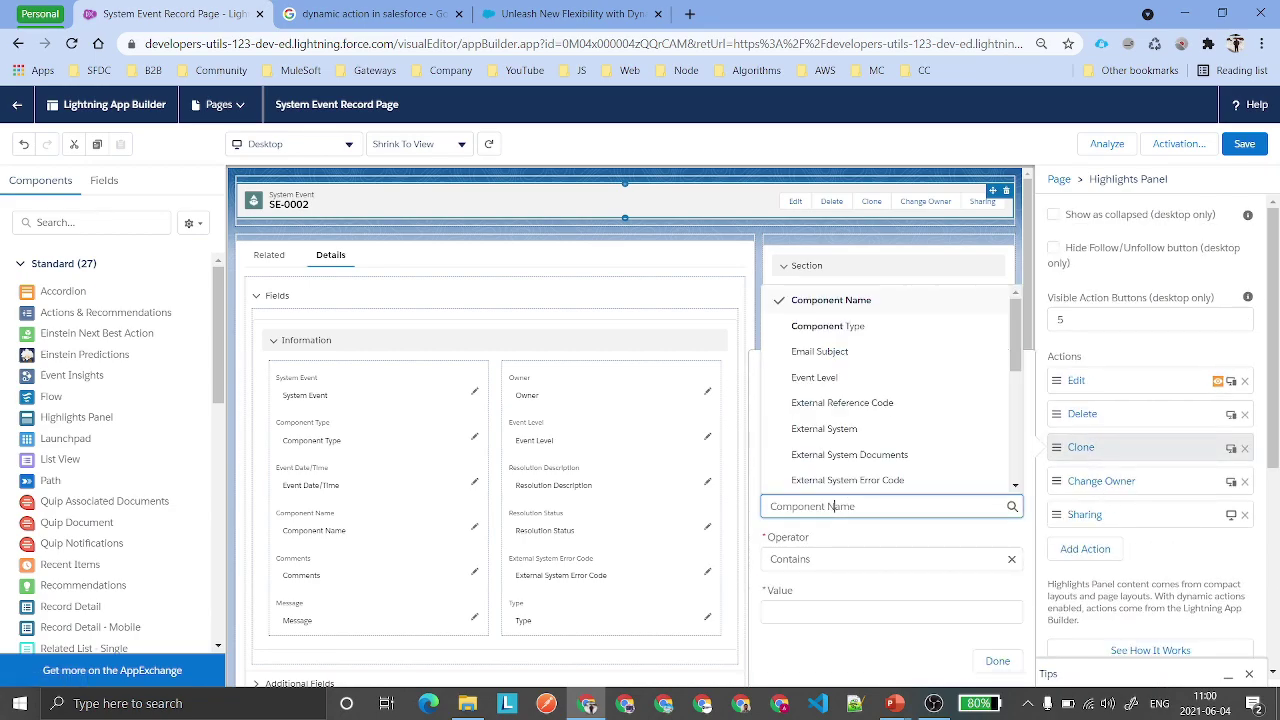
drag(858, 506, 770, 506)
text(Re)
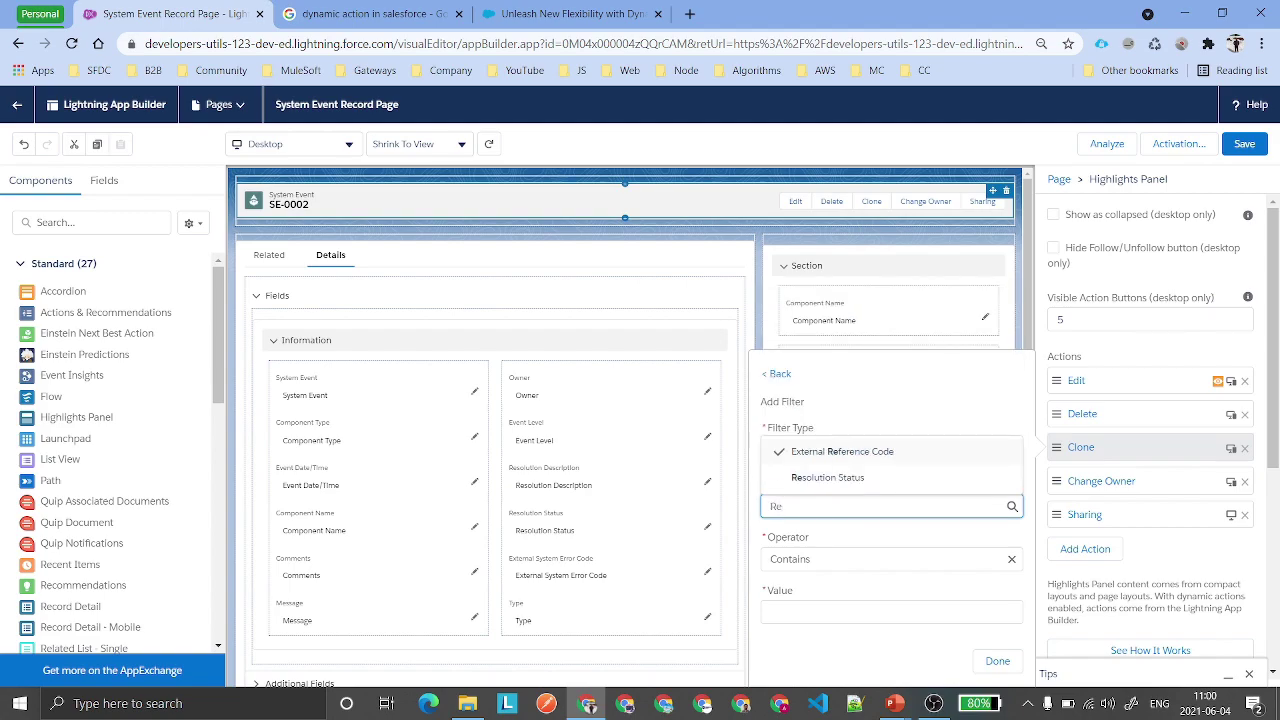
click(827, 477)
Step: Complete the Clone action's filter with the operator Not Equal and the value Resolved
click(845, 559)
text(Equal)
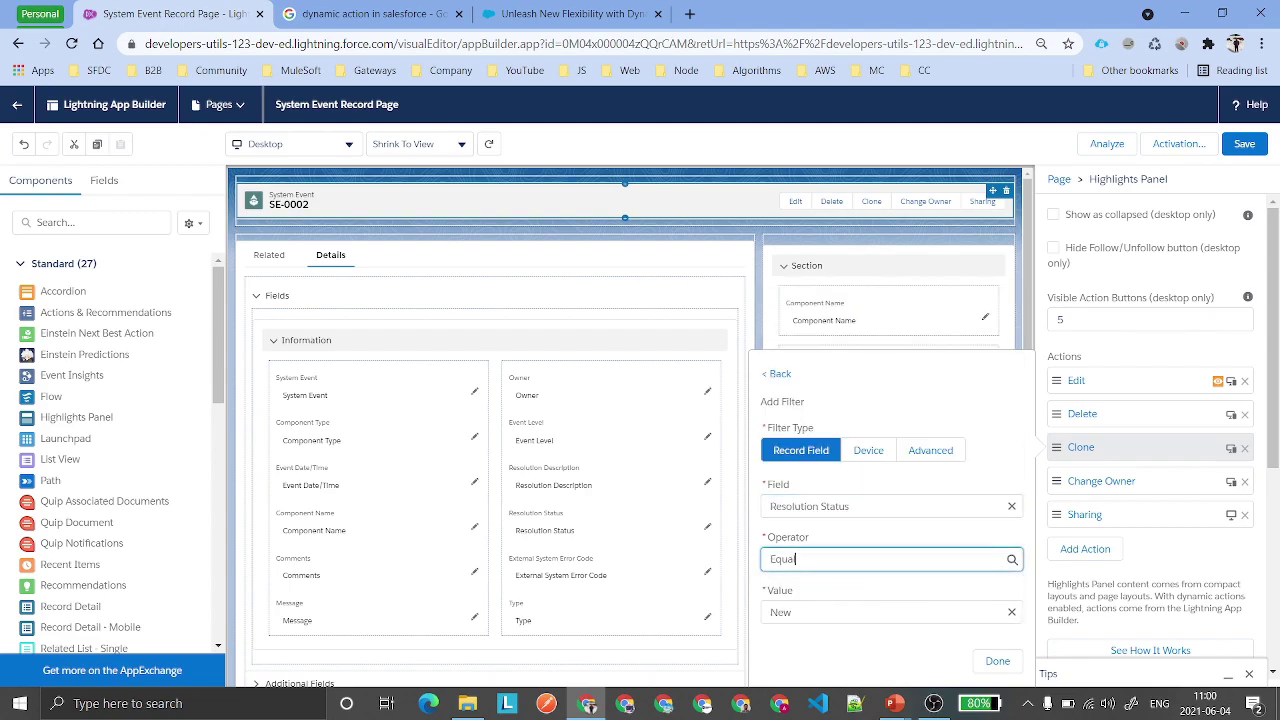
key(Tab)
click(832, 538)
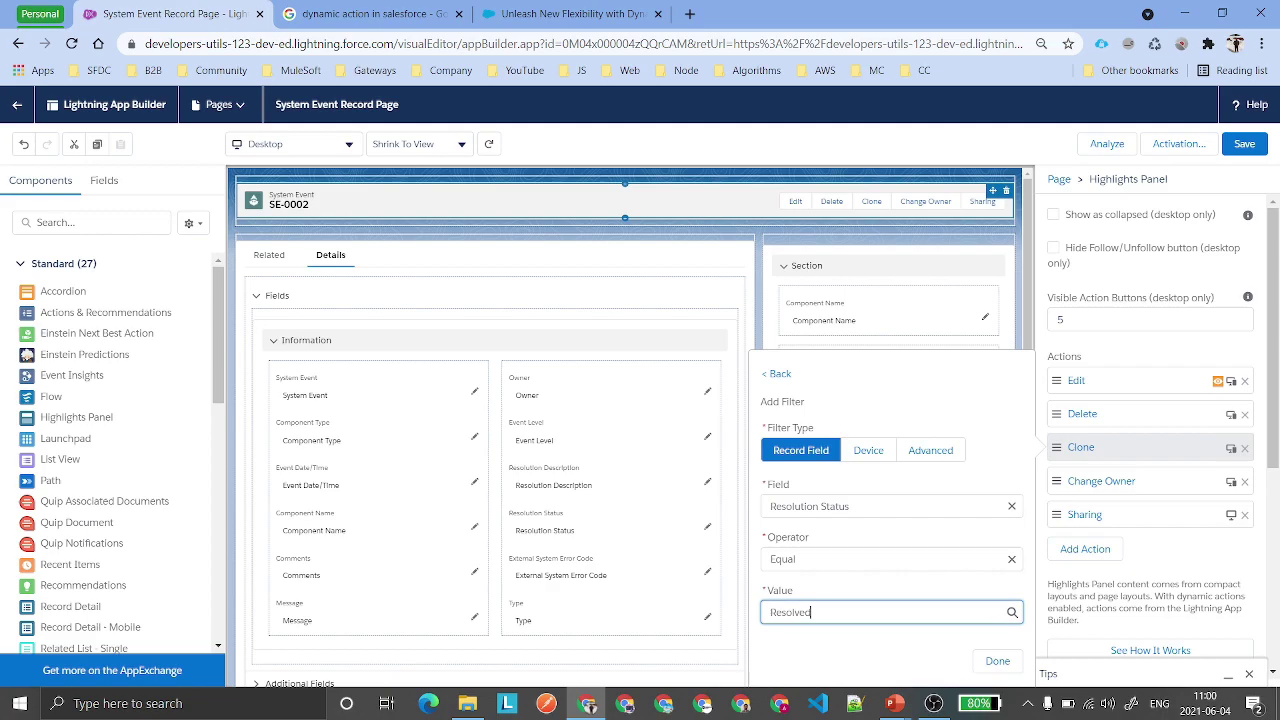
click(845, 559)
click(831, 606)
click(870, 545)
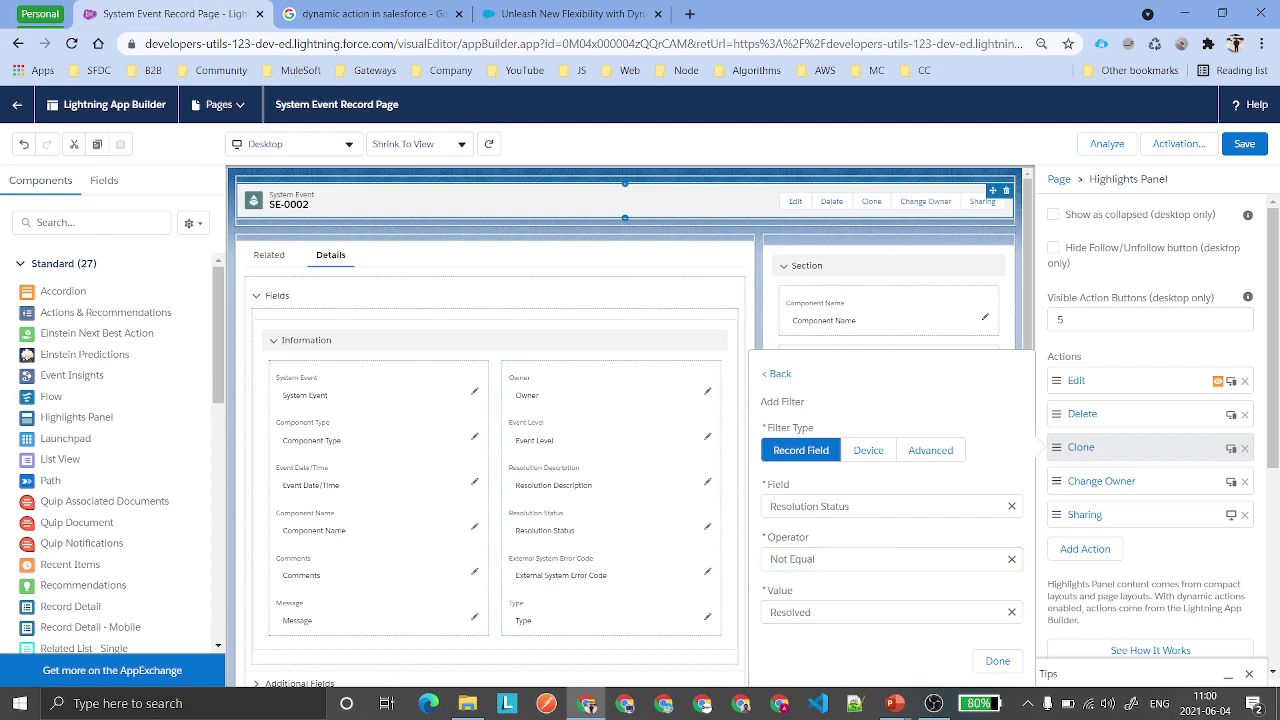
click(997, 661)
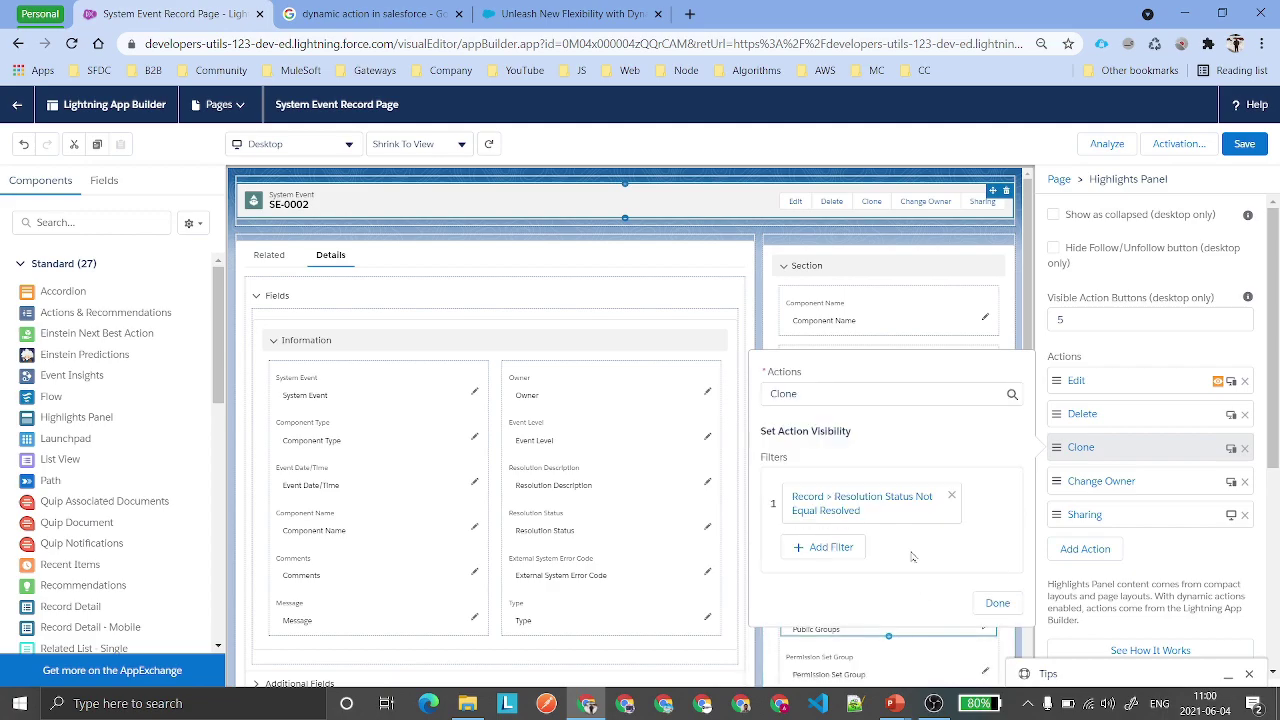
click(1046, 612)
Step: Save the System Event Record Page and return to the SE-0002 record
click(1243, 146)
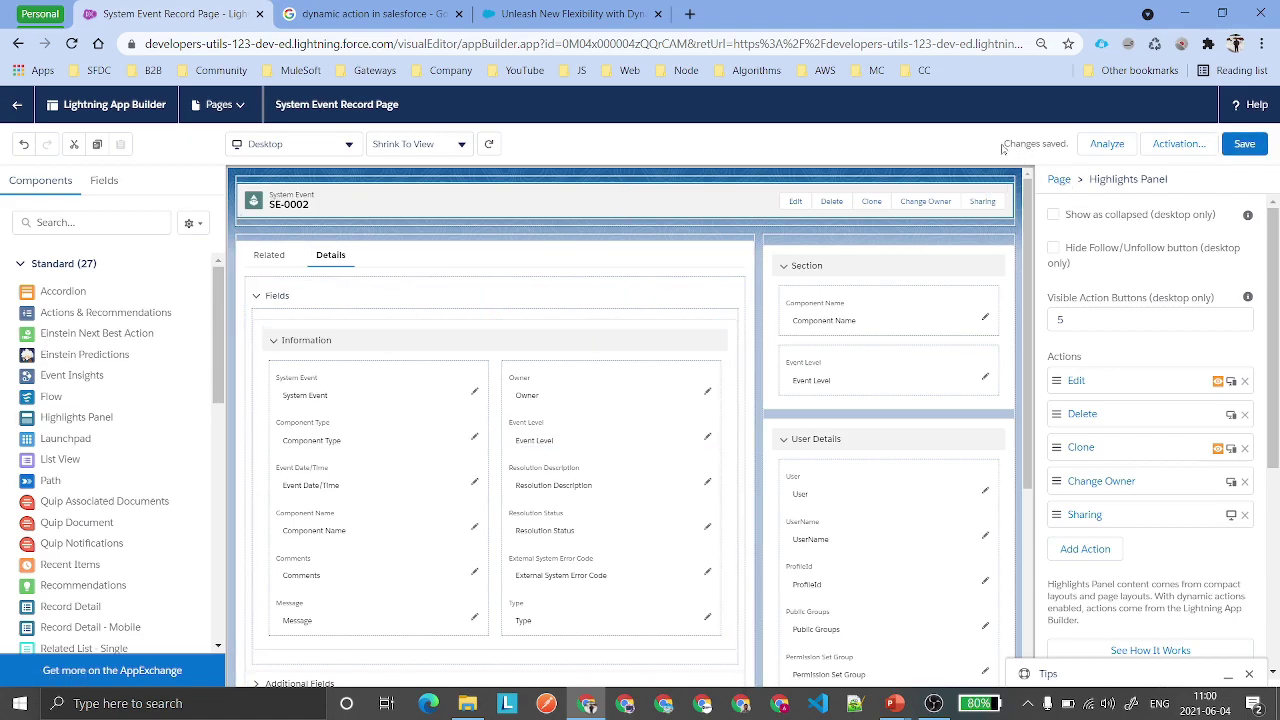
click(724, 204)
click(1244, 145)
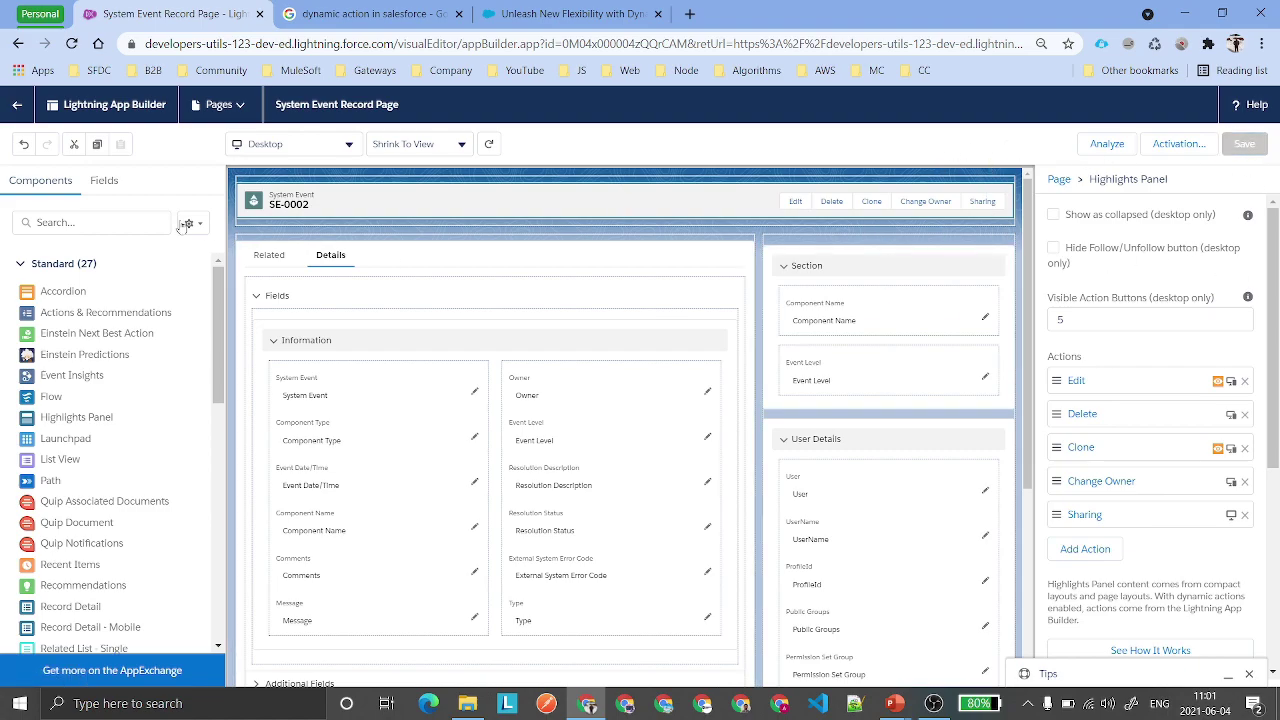
click(17, 104)
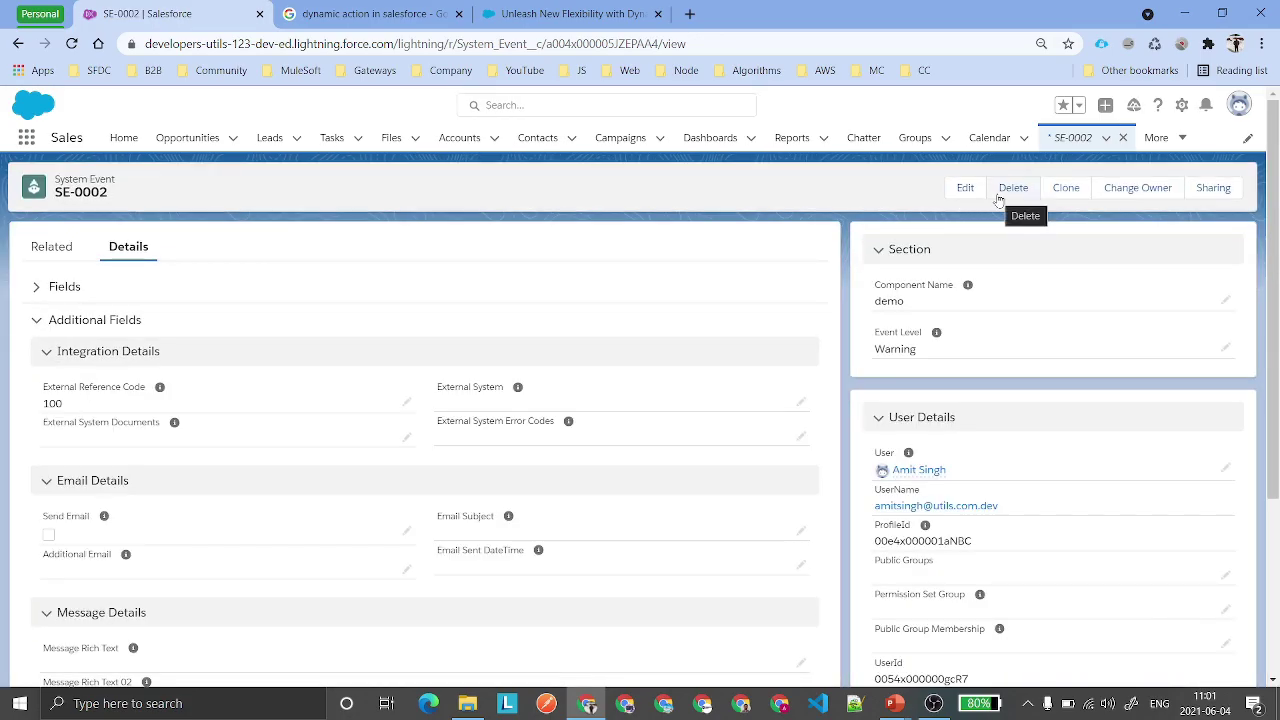
Step: Set the SE-0002 record's Resolution Status to Resolved in the Fields section and save the record
click(1041, 44)
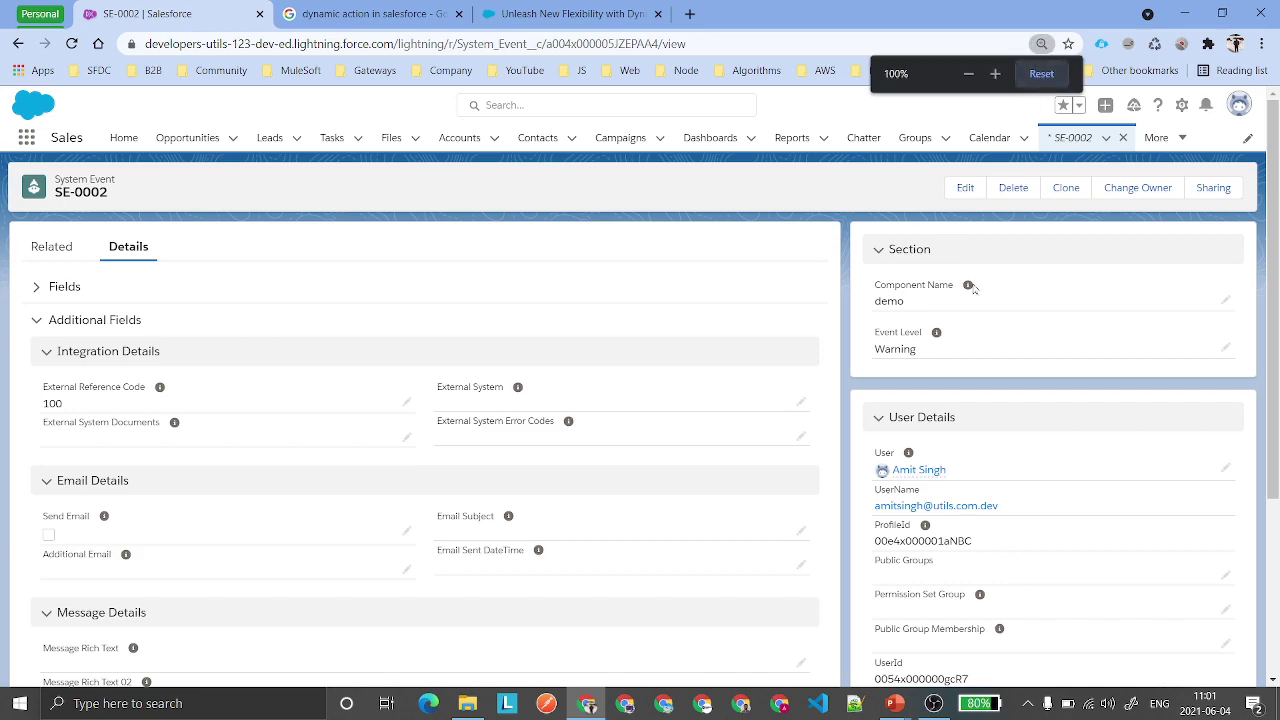
click(1041, 74)
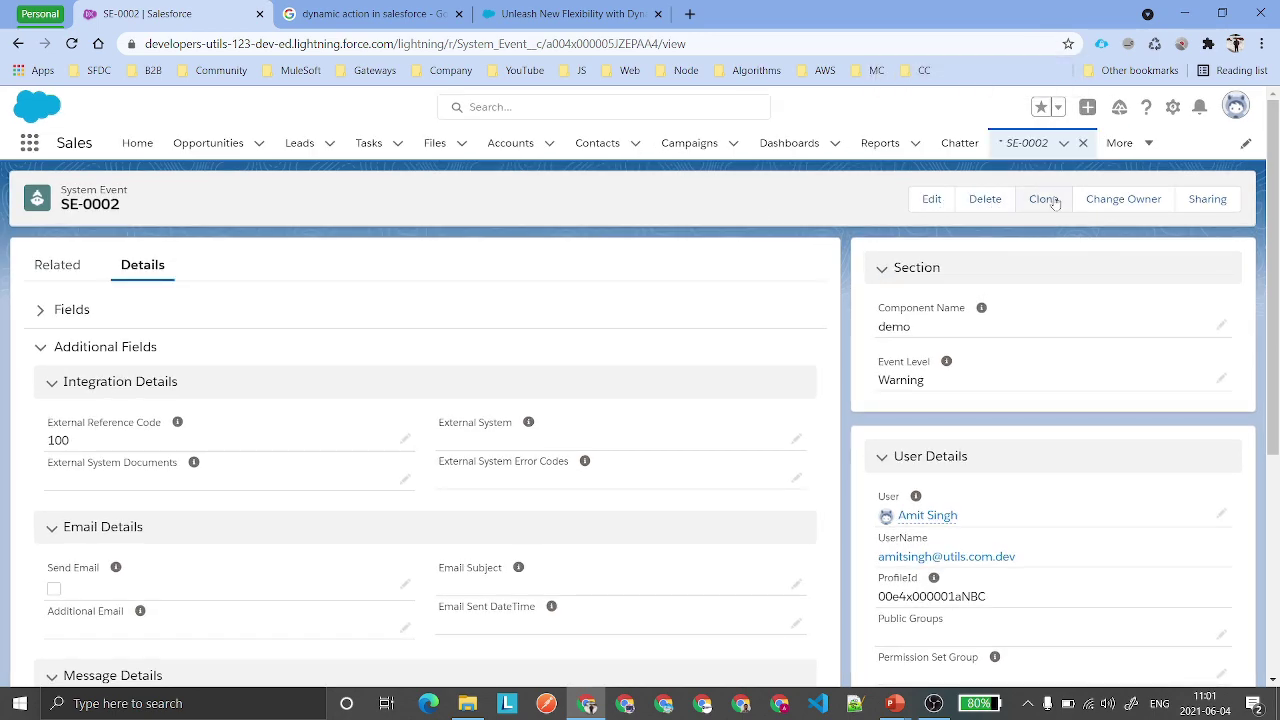
click(72, 310)
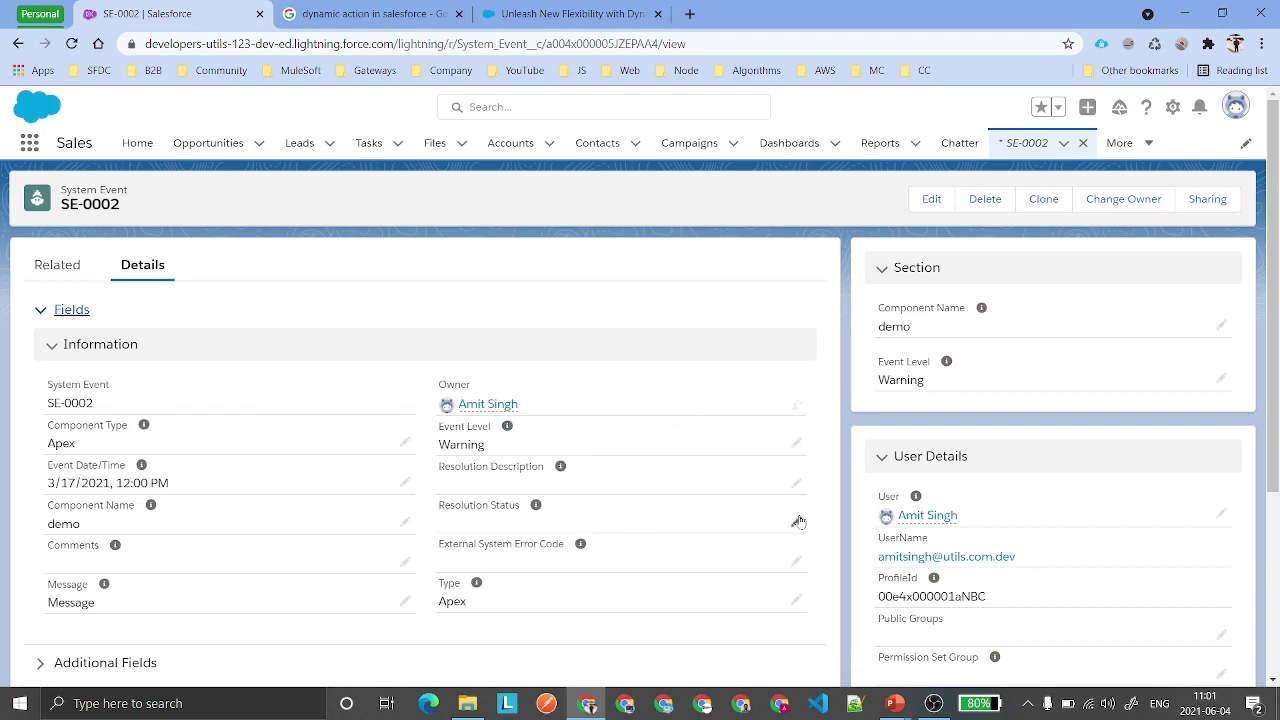
double_click(689, 529)
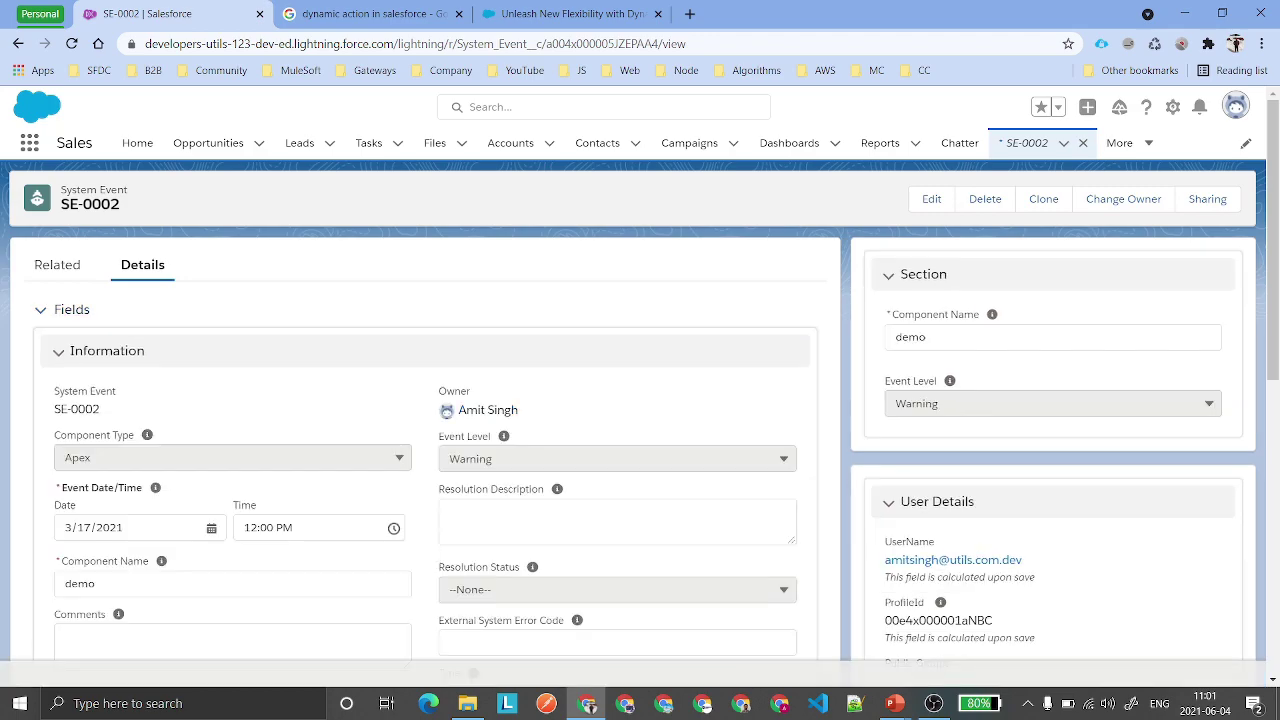
click(549, 587)
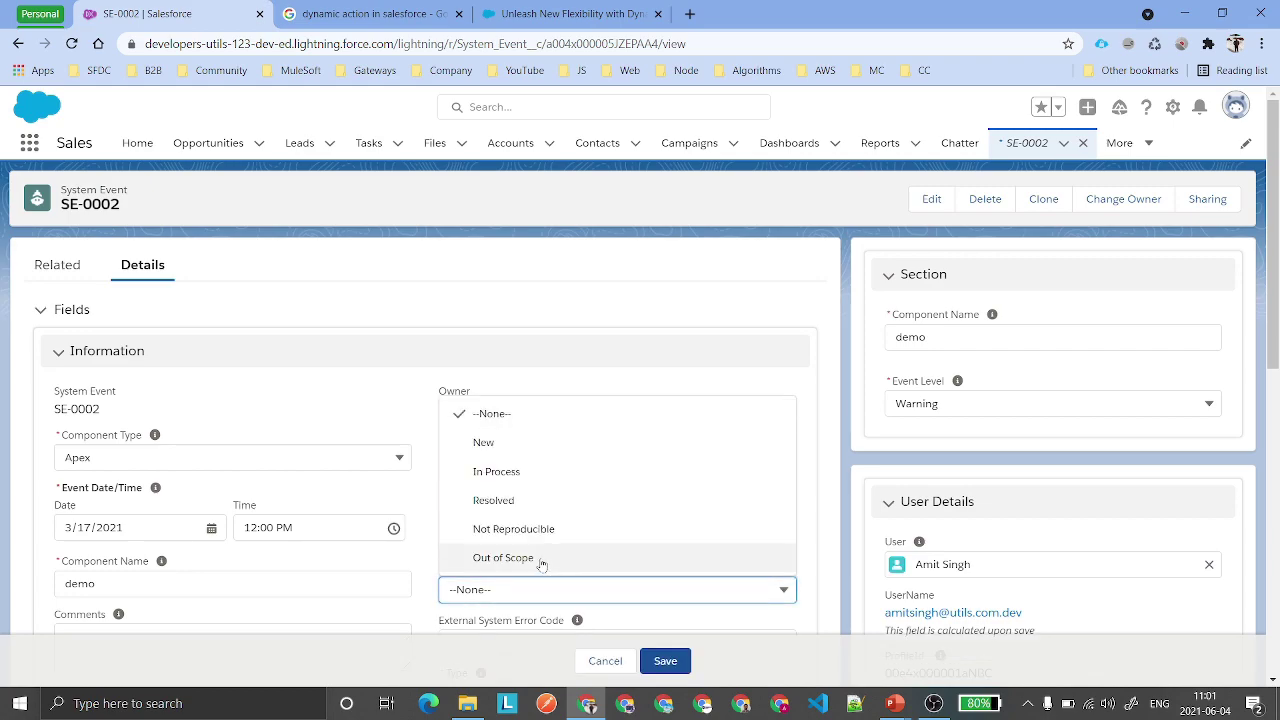
click(520, 510)
click(665, 661)
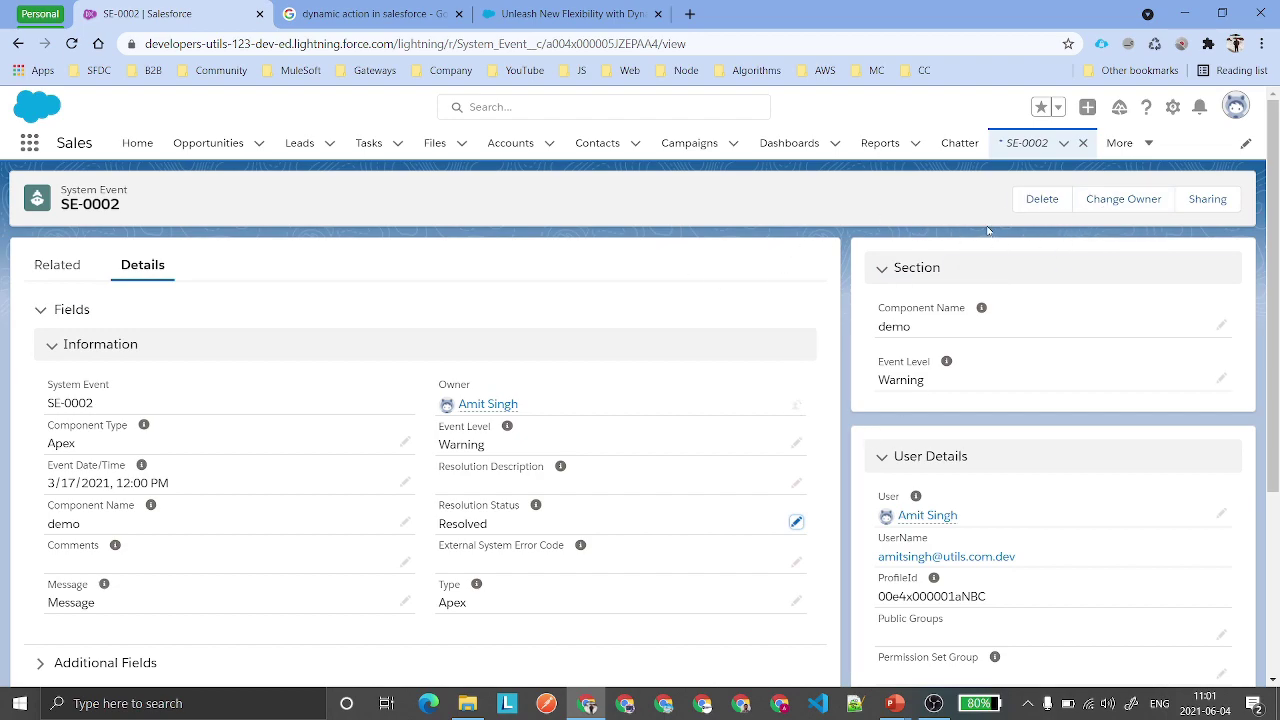
Step: Change the record's Resolution Status to In Process and save it
click(796, 521)
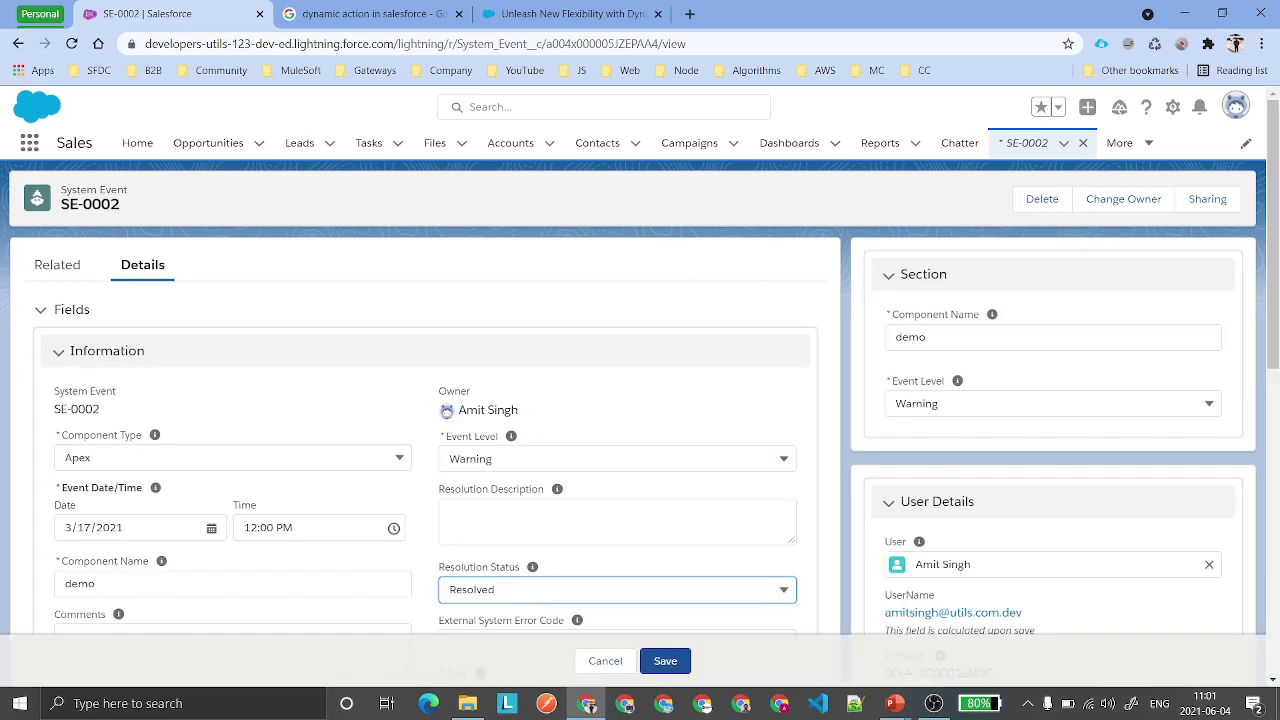
click(760, 589)
click(760, 466)
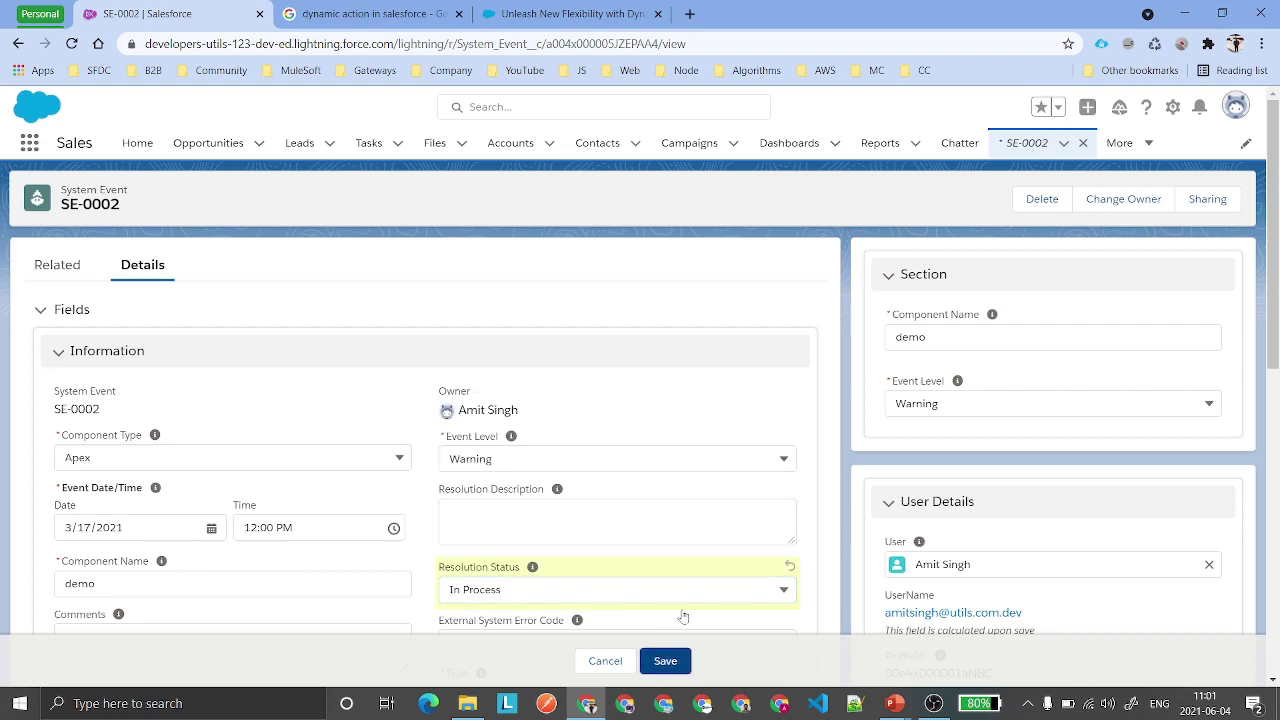
key(ctrl+s)
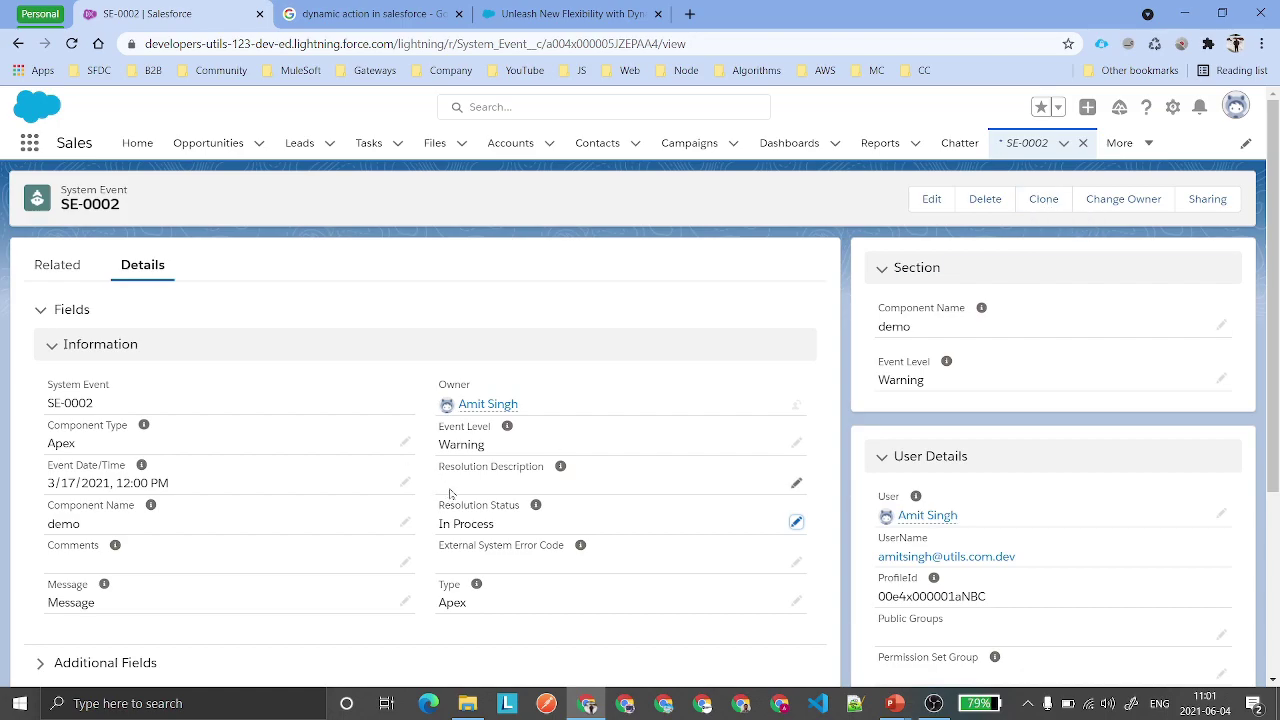
Step: Expand the record's Additional Fields section to view its details
scroll(451, 484, down, 3)
click(104, 426)
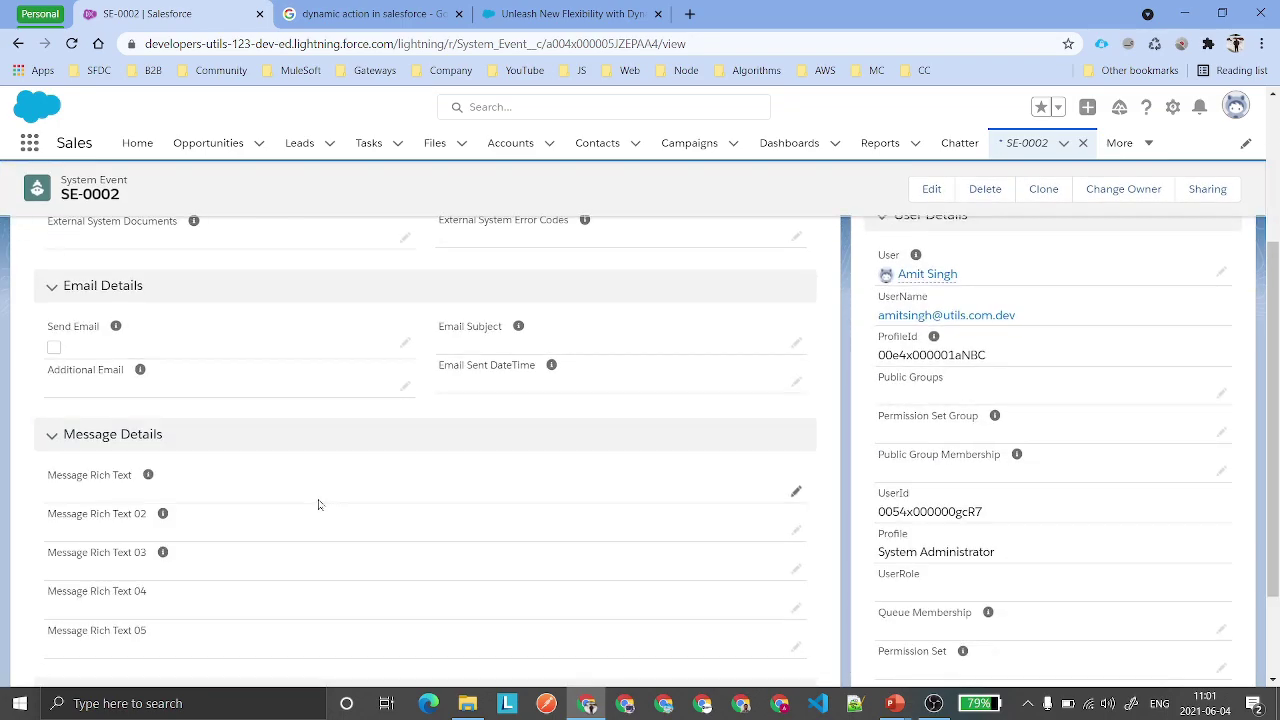